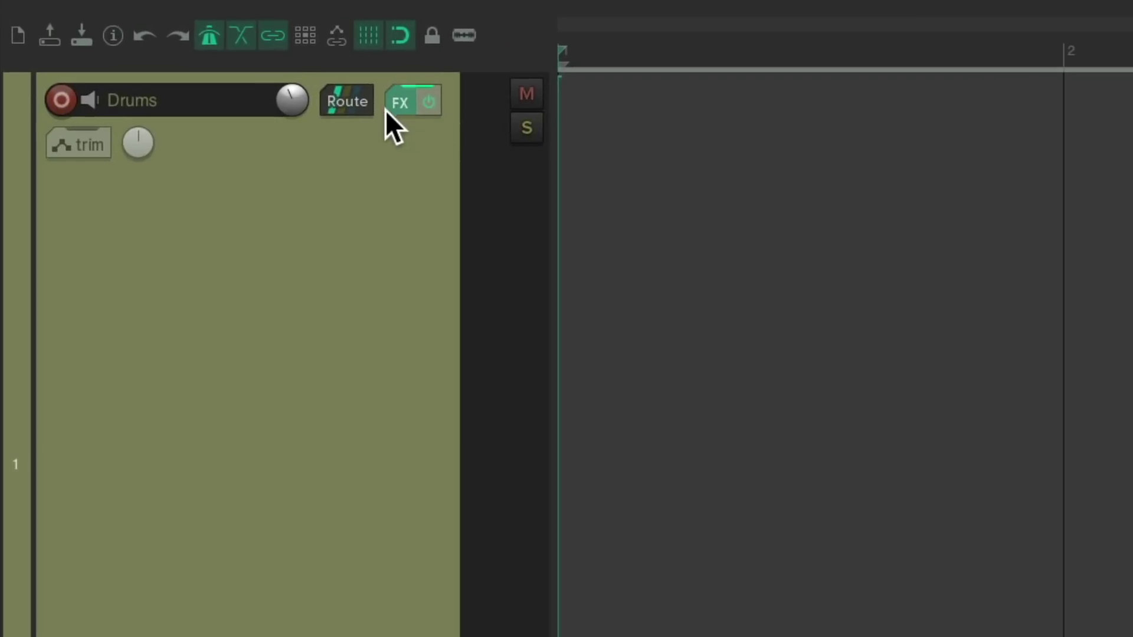
# Step: Load the Sitala drum sampler on the track and audition its Kick, Snare and HiHat samples
pyautogui.rightClick(387, 109)
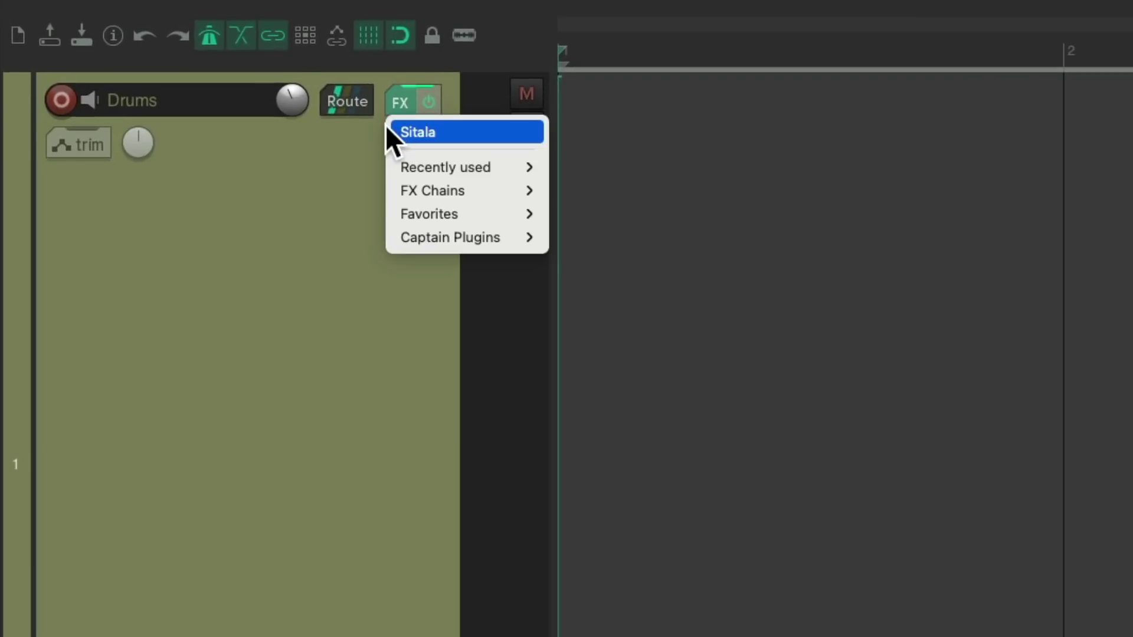
pyautogui.click(387, 127)
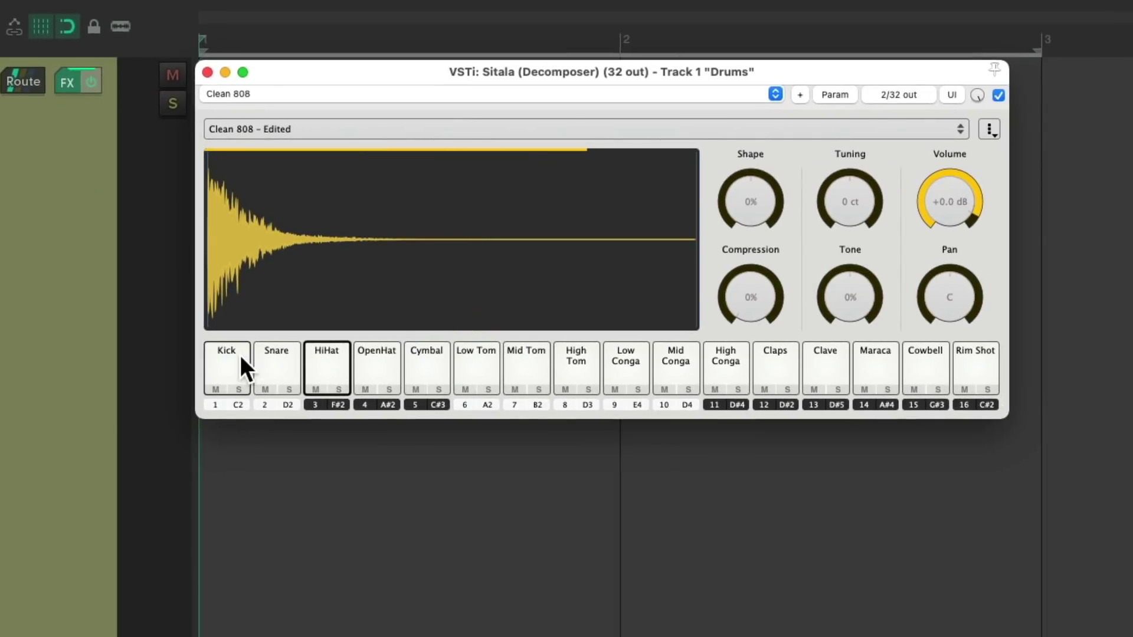
pyautogui.click(239, 355)
pyautogui.click(283, 363)
pyautogui.click(342, 363)
pyautogui.click(338, 363)
pyautogui.click(338, 364)
pyautogui.click(207, 72)
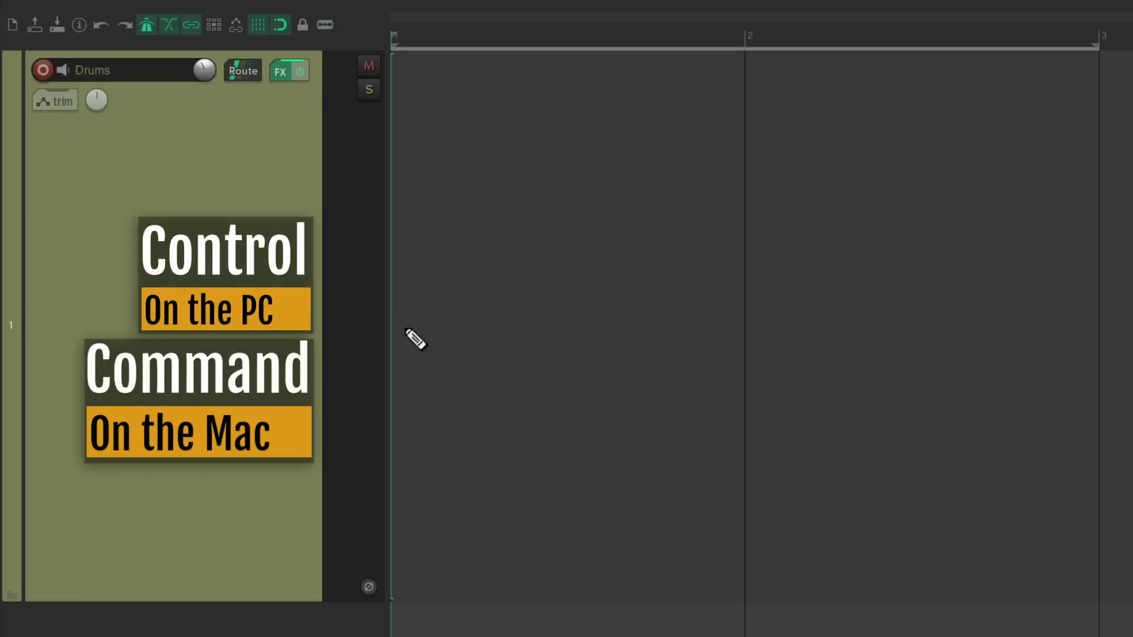
# Step: Draw a MIDI item on Drums to bar 3 with snare hits at 1.2, 1.4, 2.2, 2.4, then play it
pyautogui.moveTo(415, 338)
pyautogui.mouseDown()
pyautogui.moveTo(865, 317)
pyautogui.moveTo(1102, 324)
pyautogui.mouseUp()
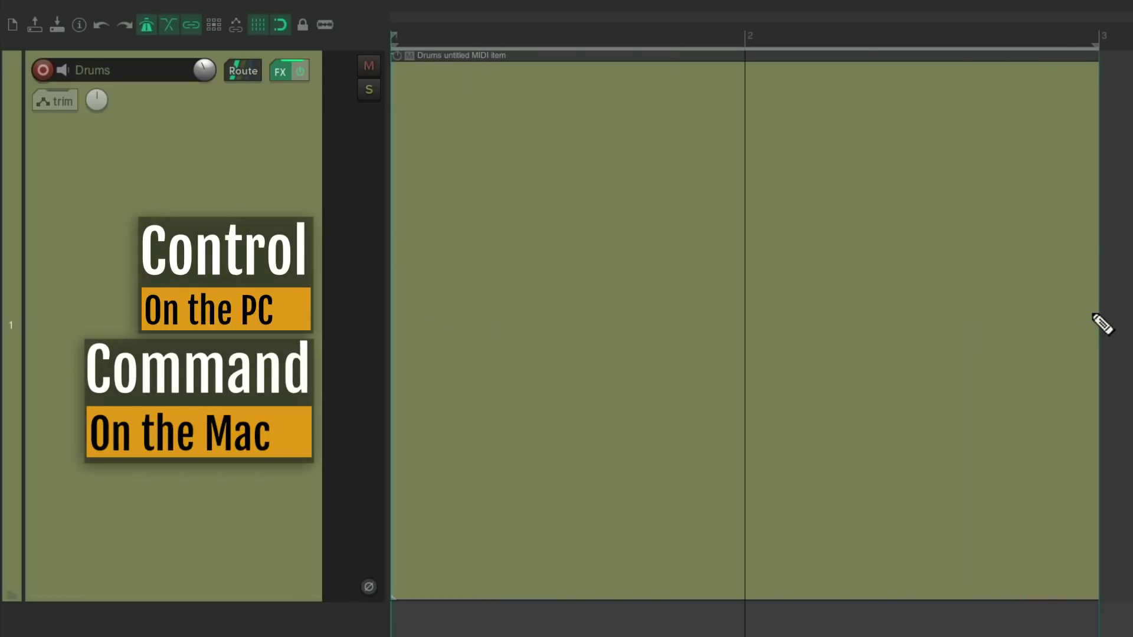
pyautogui.doubleClick(565, 203)
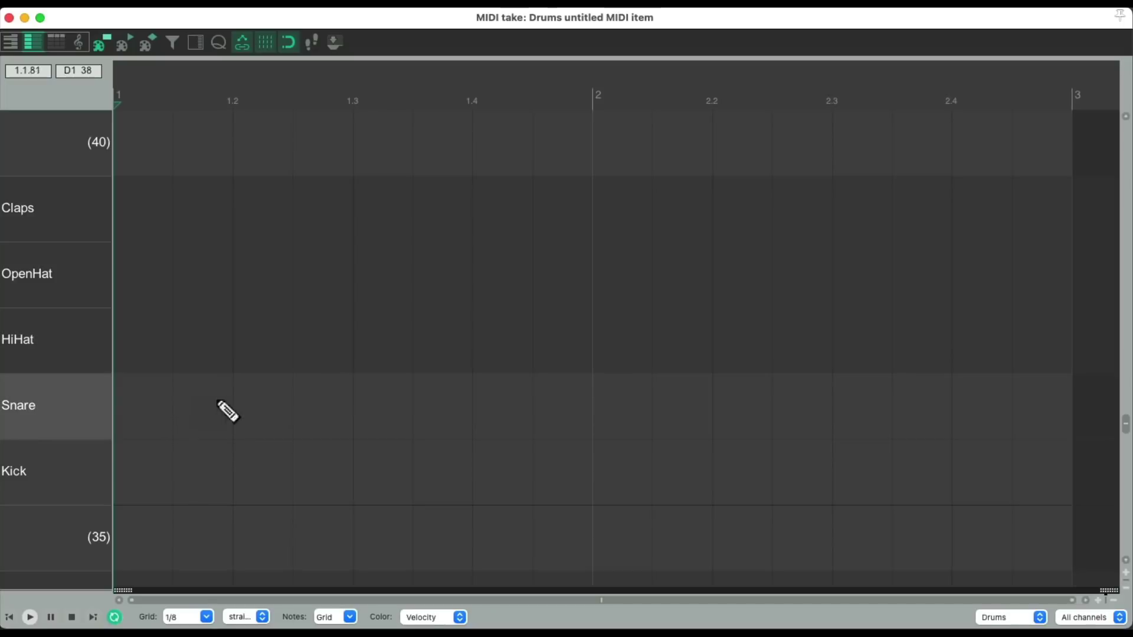
pyautogui.click(259, 430)
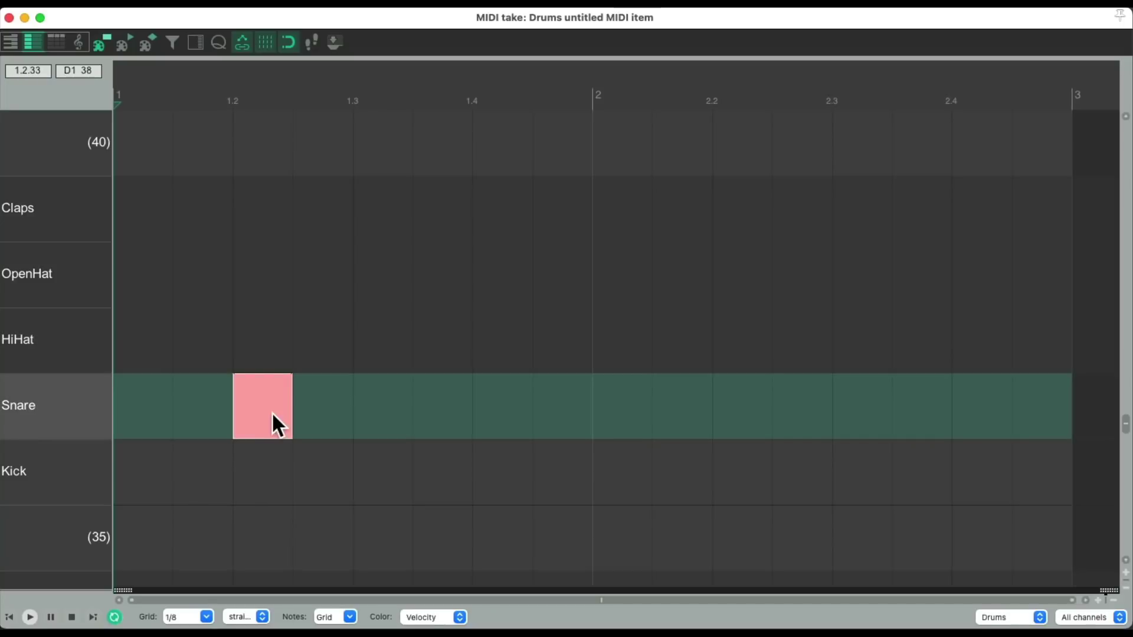
pyautogui.click(510, 426)
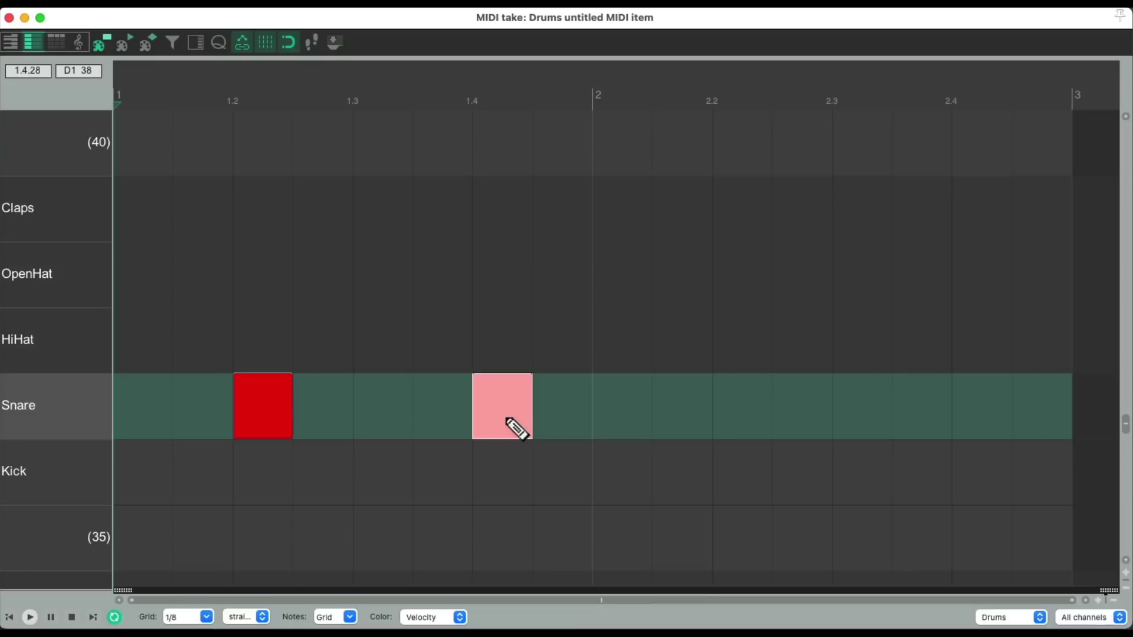
pyautogui.click(754, 420)
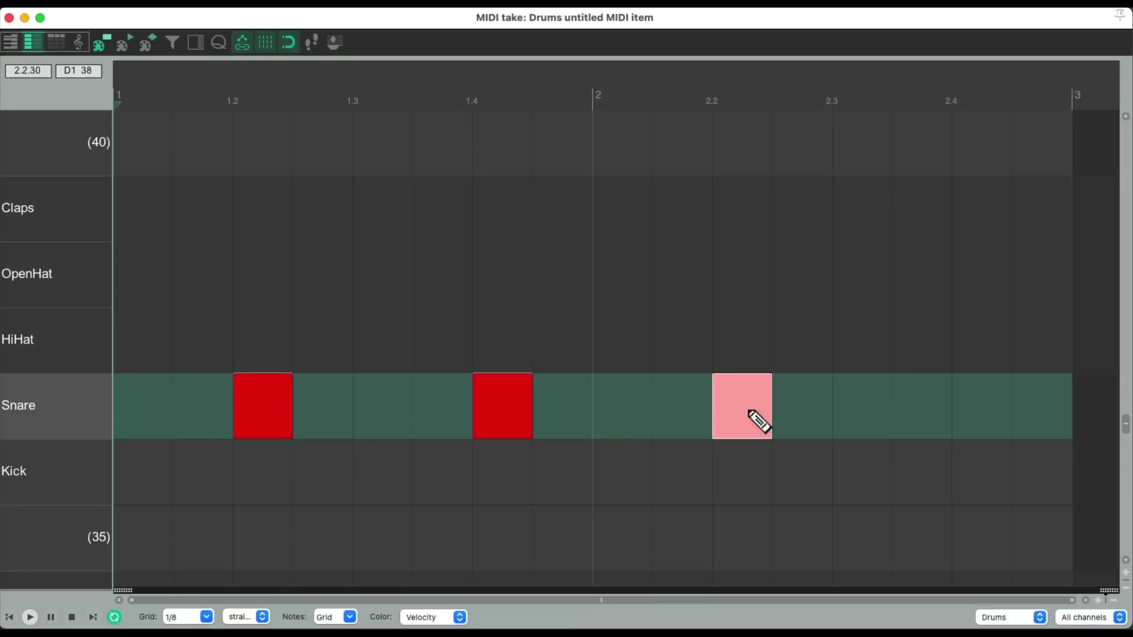
pyautogui.click(990, 428)
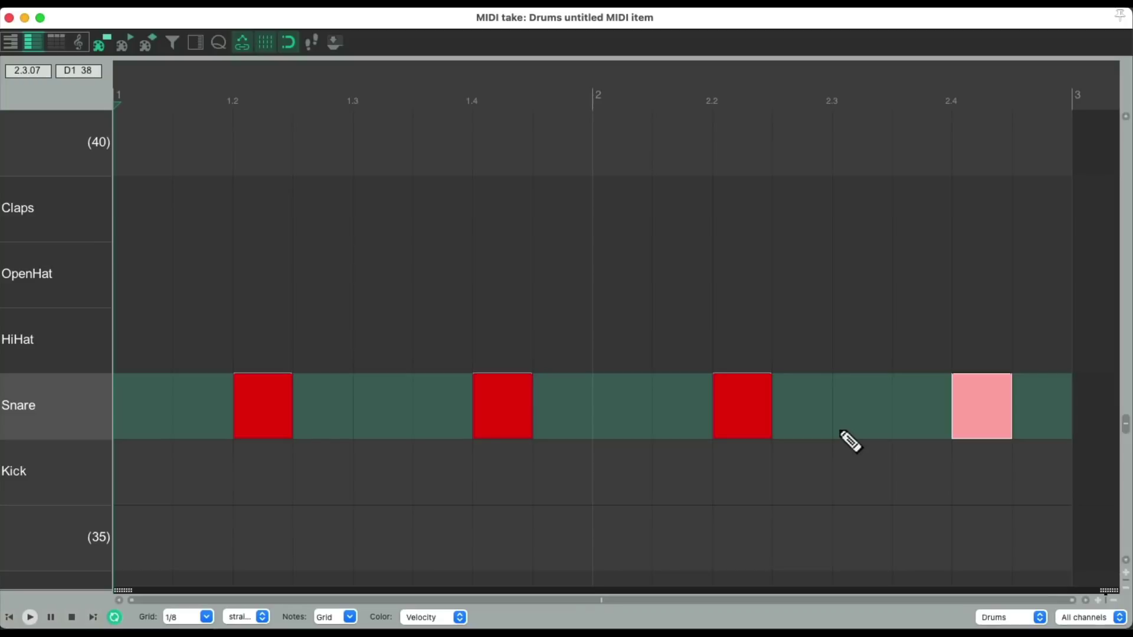
pyautogui.press('space')
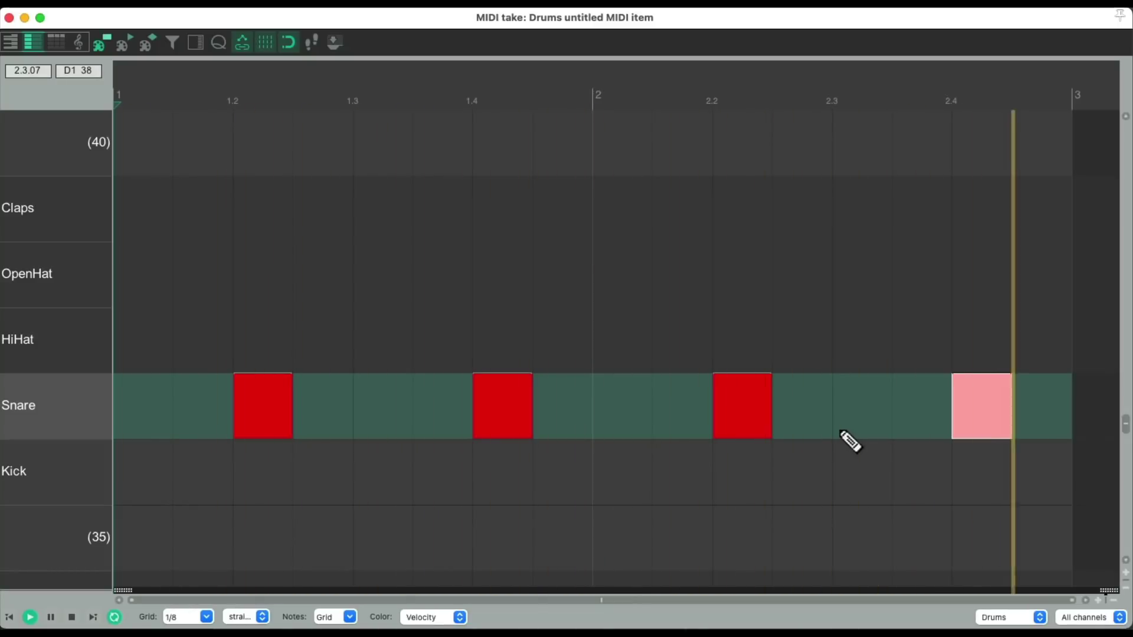
pyautogui.press('space')
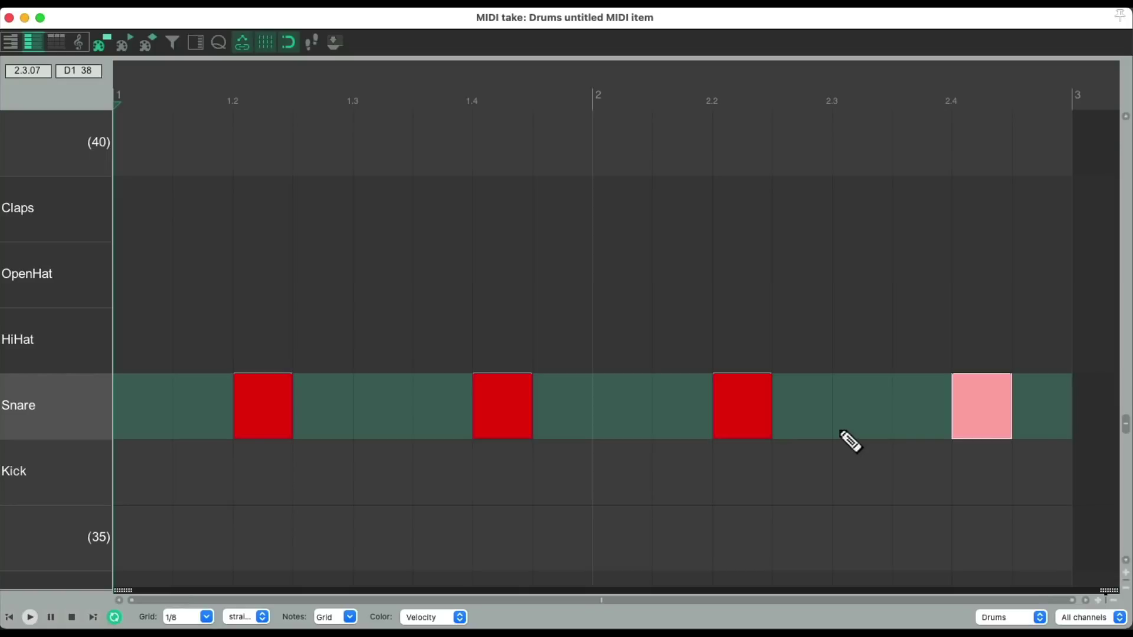
# Step: Close the MIDI editor, set Export Project MIDI to 'Selected items only', and browse for a save location
pyautogui.click(9, 18)
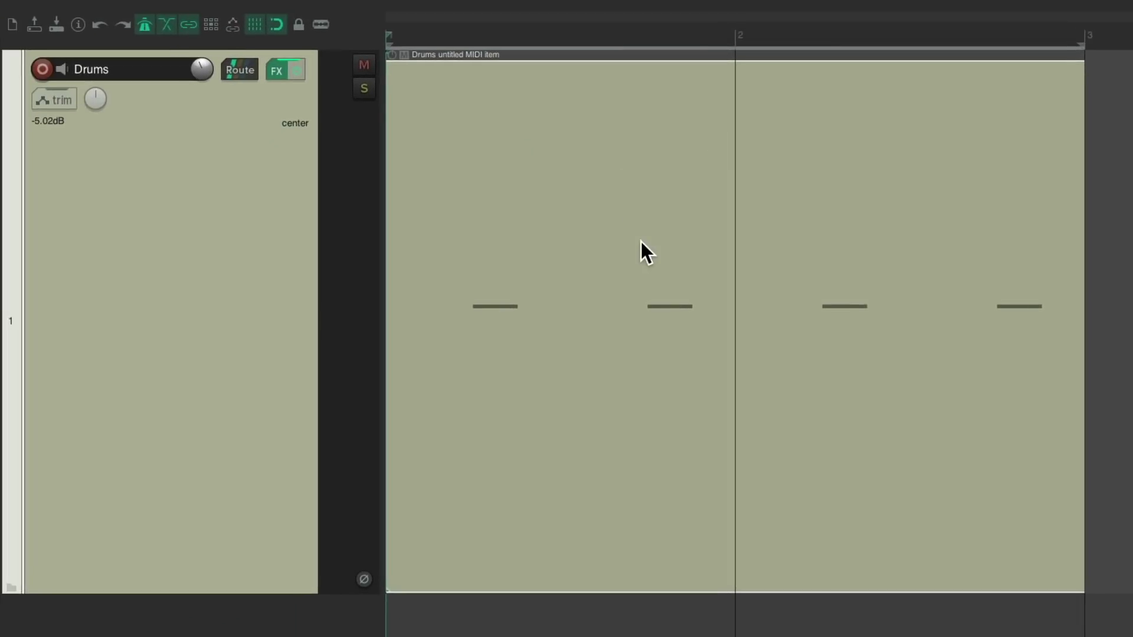
pyautogui.click(124, 10)
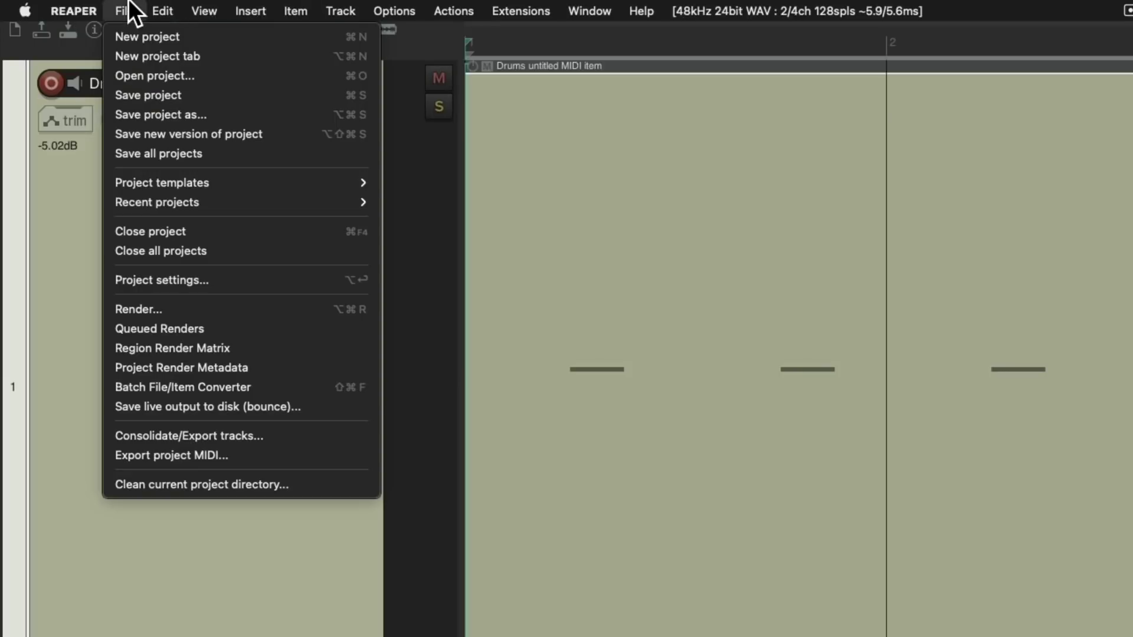
pyautogui.click(112, 458)
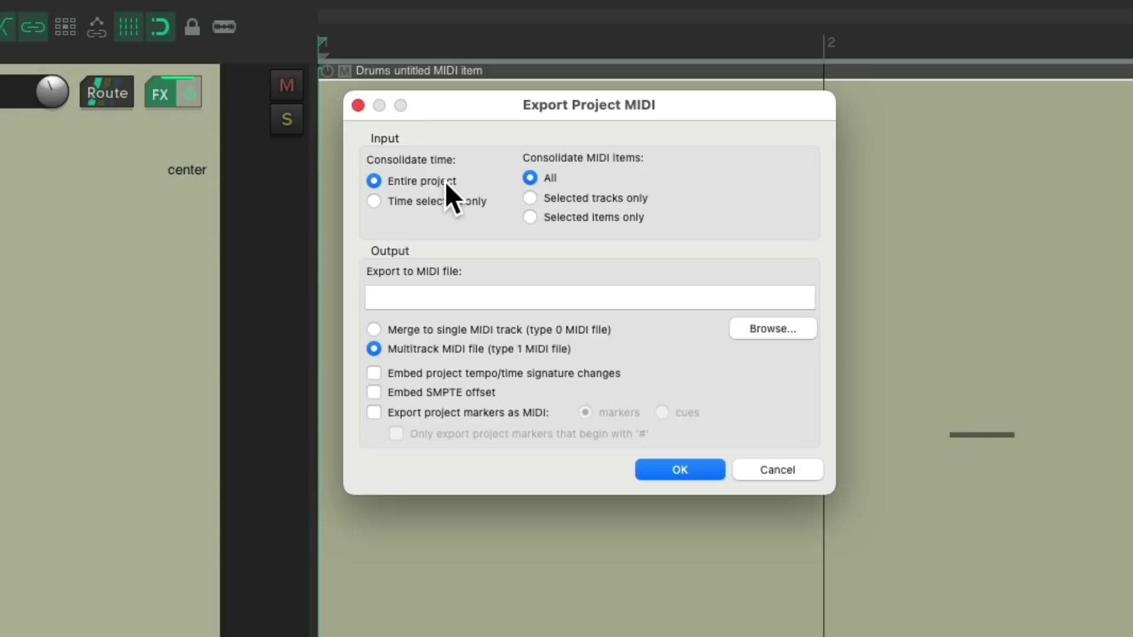
pyautogui.click(549, 217)
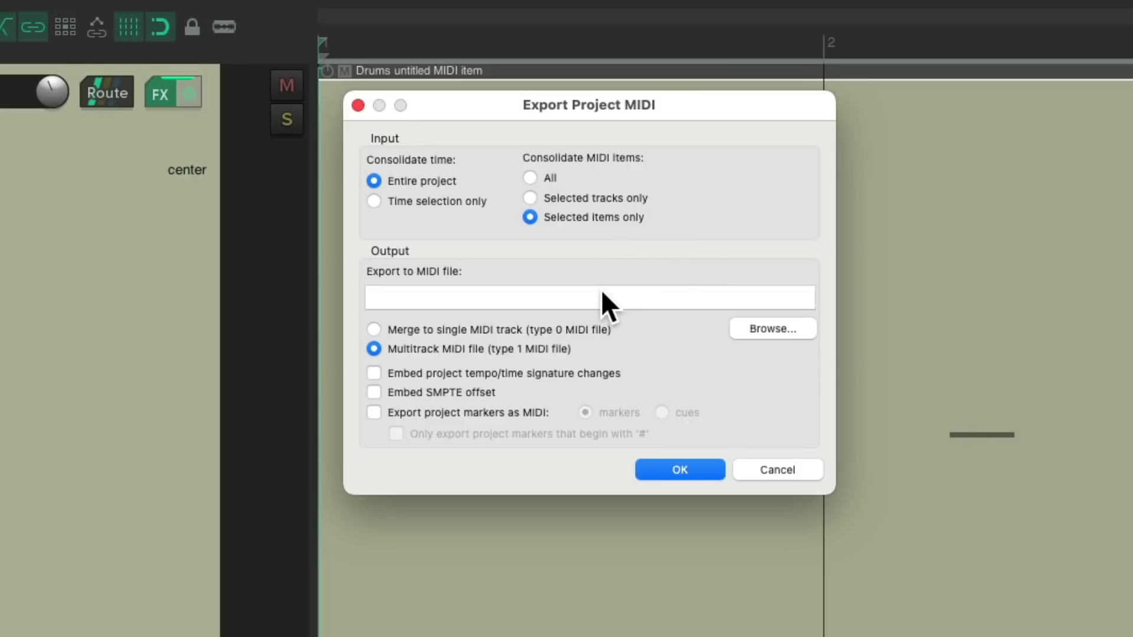
pyautogui.click(748, 331)
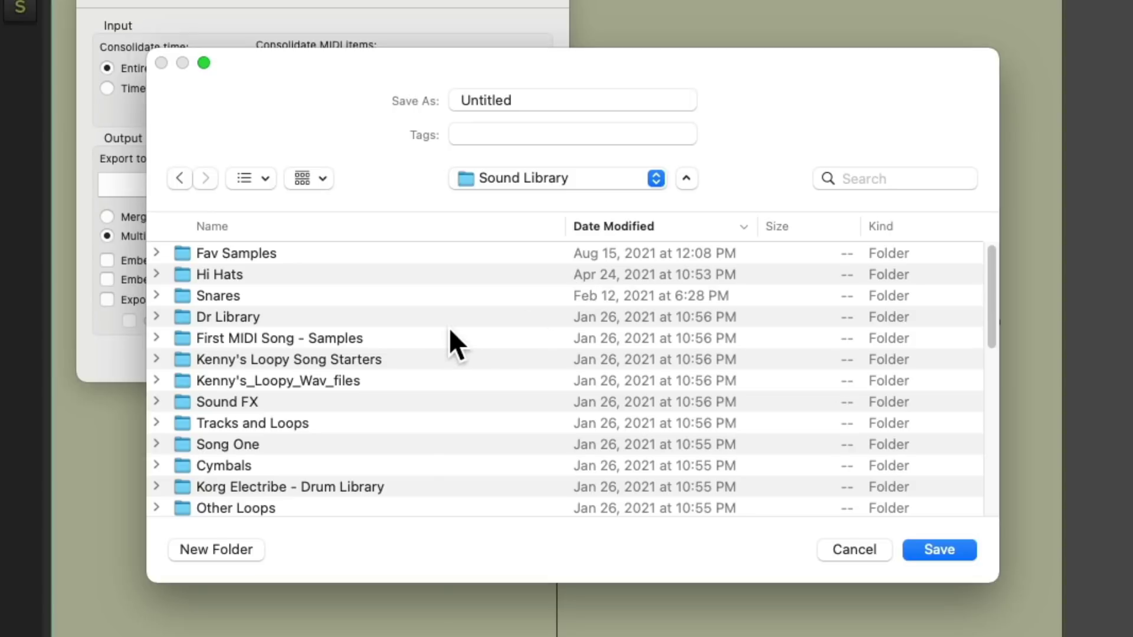
# Step: Create a new 'MIDI Files' folder inside Sound Library
pyautogui.scroll(-10, 444, 389)
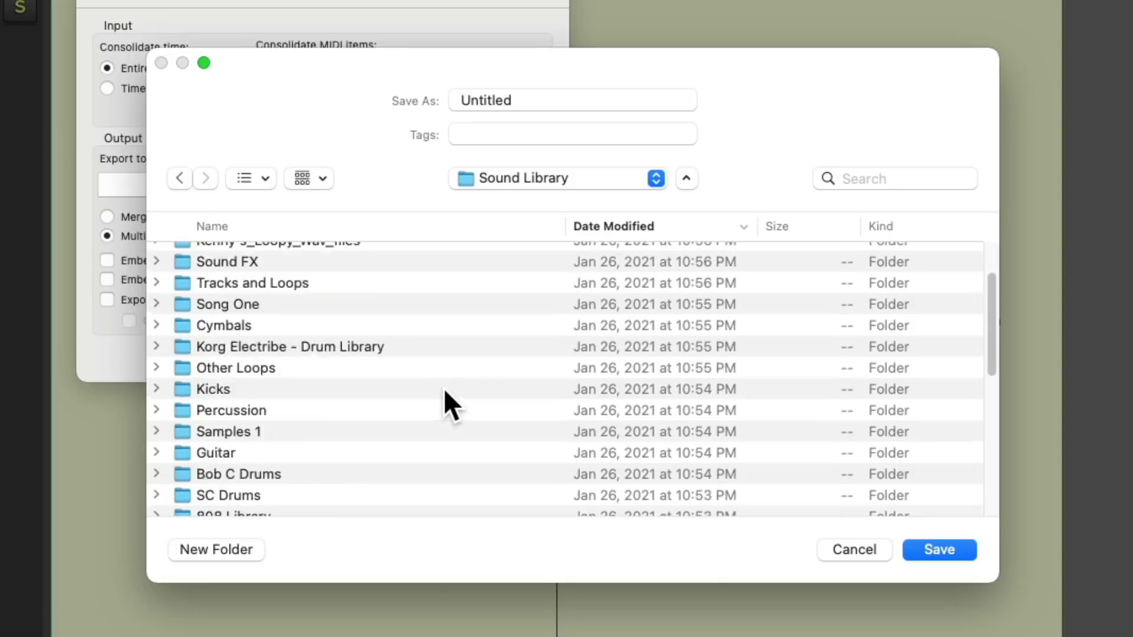
pyautogui.scroll(10, 444, 389)
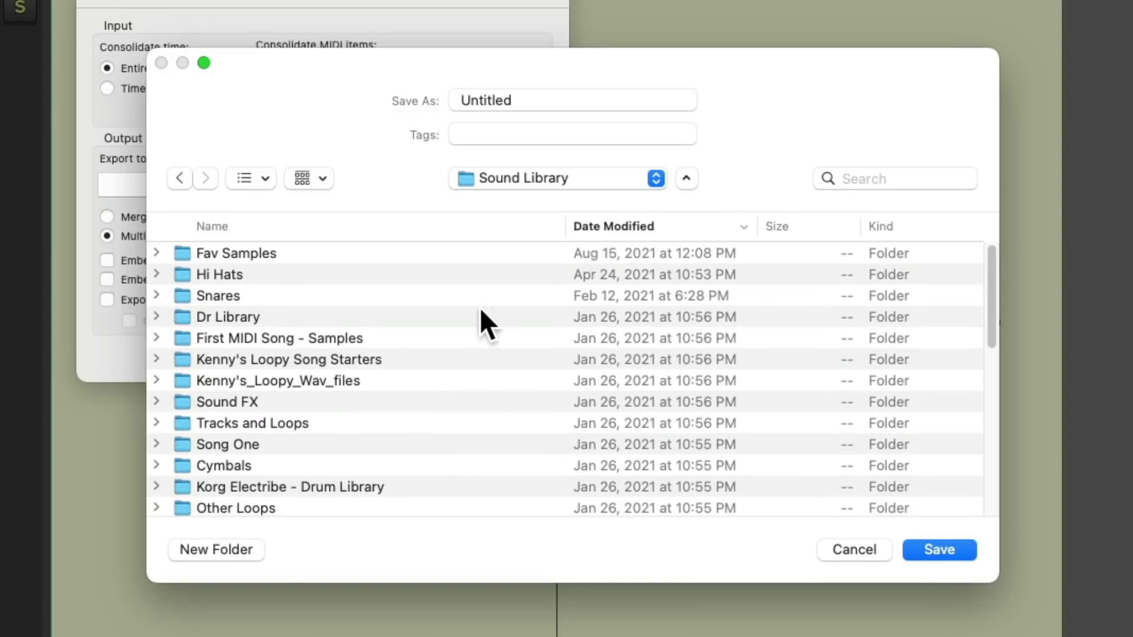
pyautogui.click(243, 549)
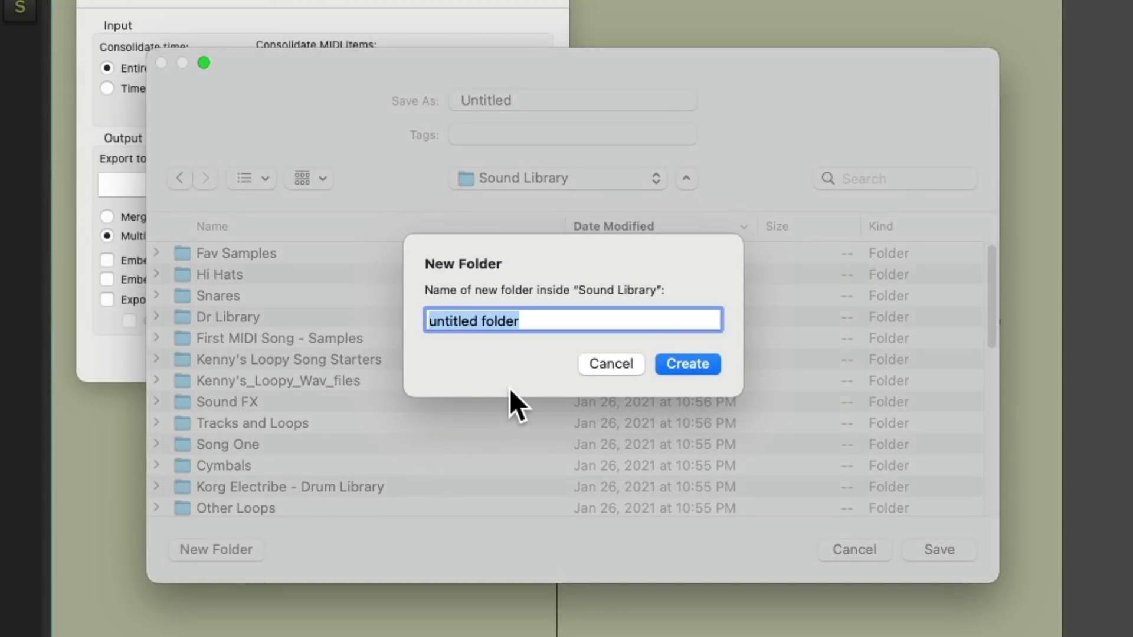
pyautogui.write('MIDI Files')
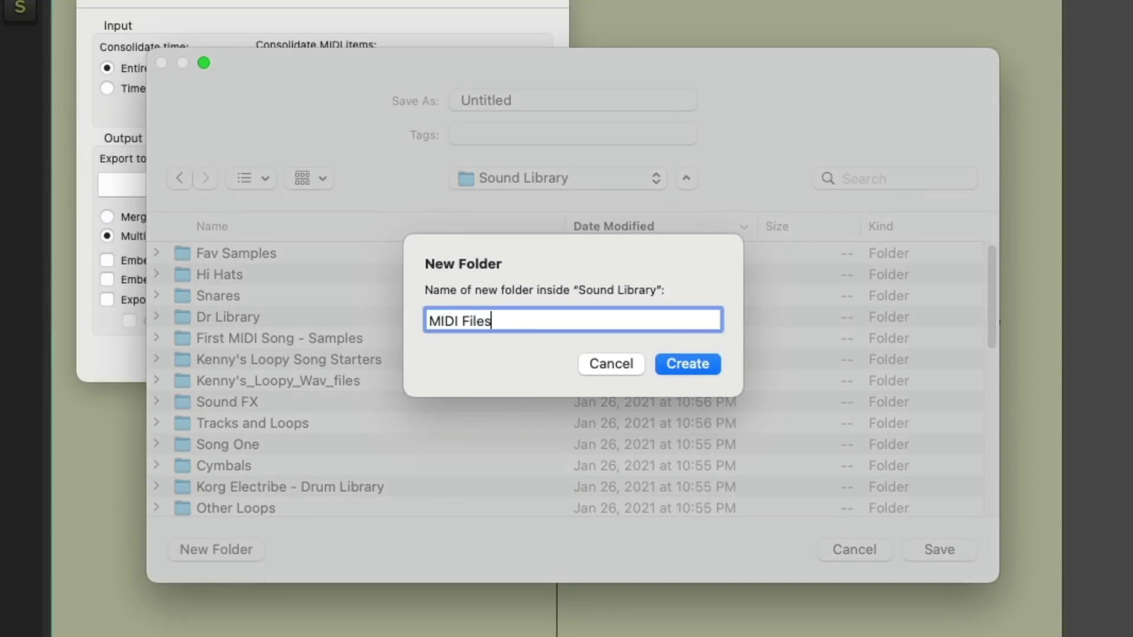
pyautogui.press('Return')
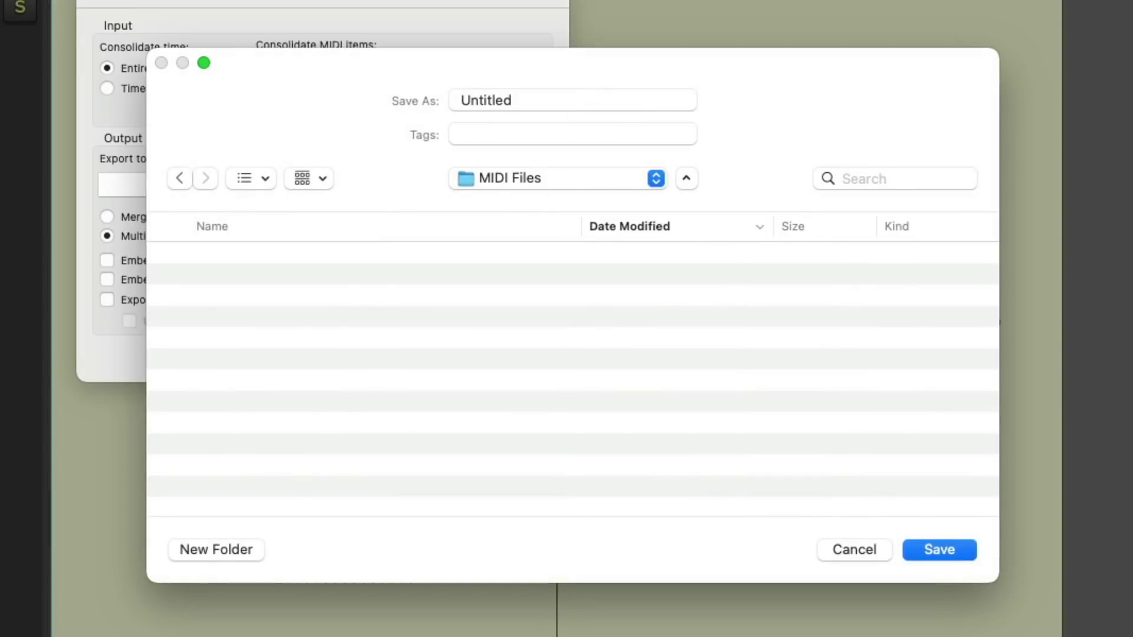
# Step: Name the file 'Snare 2 & 4' and run the MIDI export into that folder
pyautogui.doubleClick(576, 100)
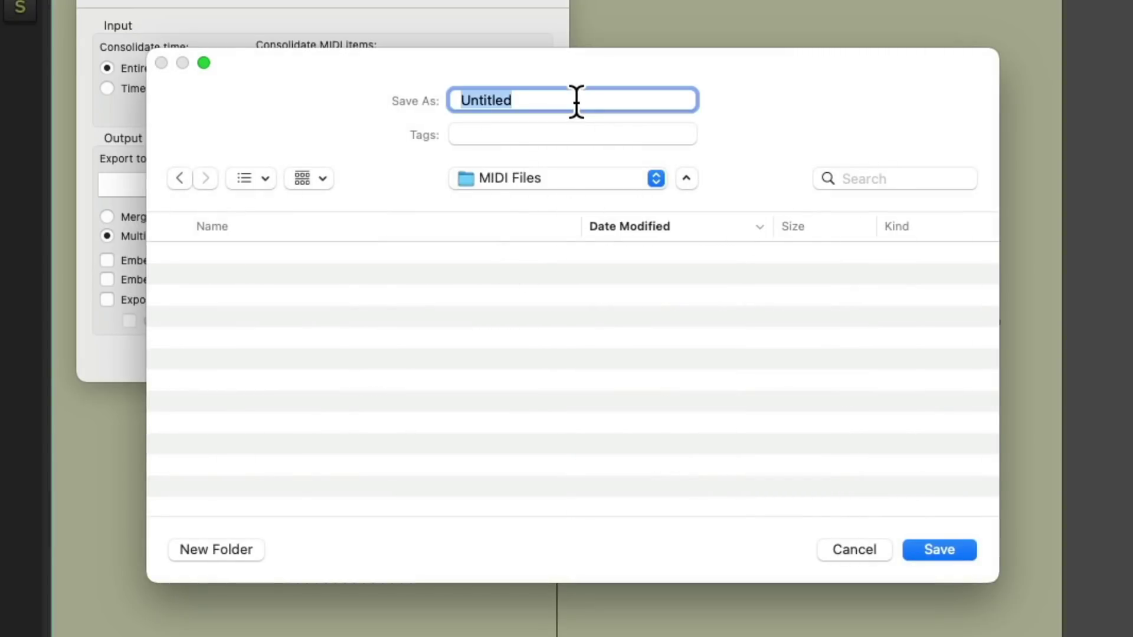
pyautogui.write('Snare 2 & ')
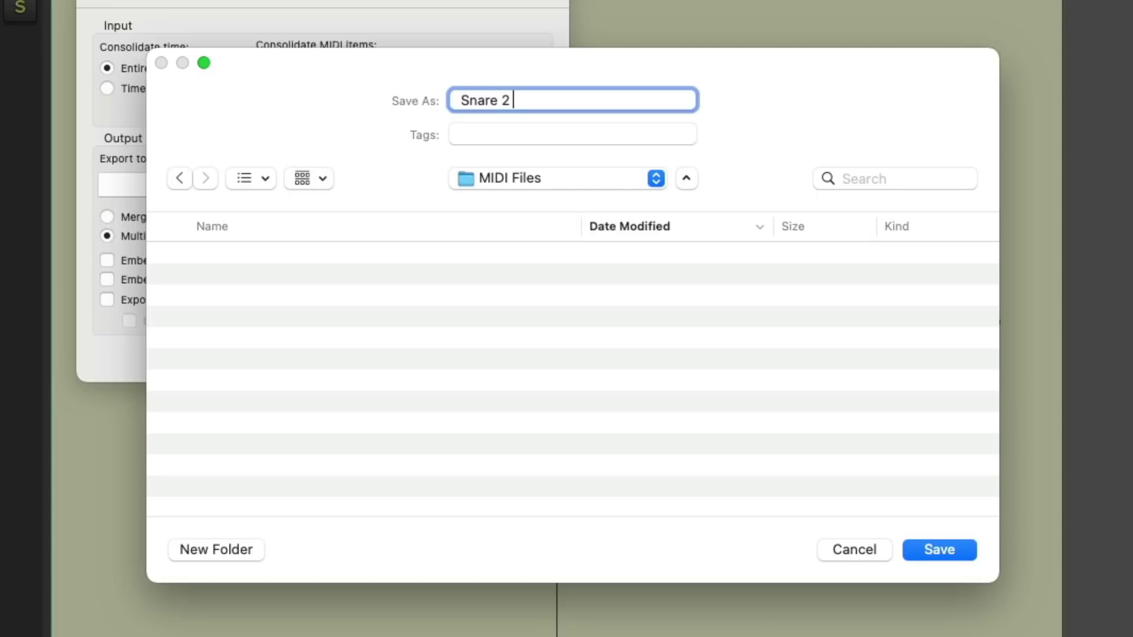
pyautogui.write('4')
pyautogui.click(928, 539)
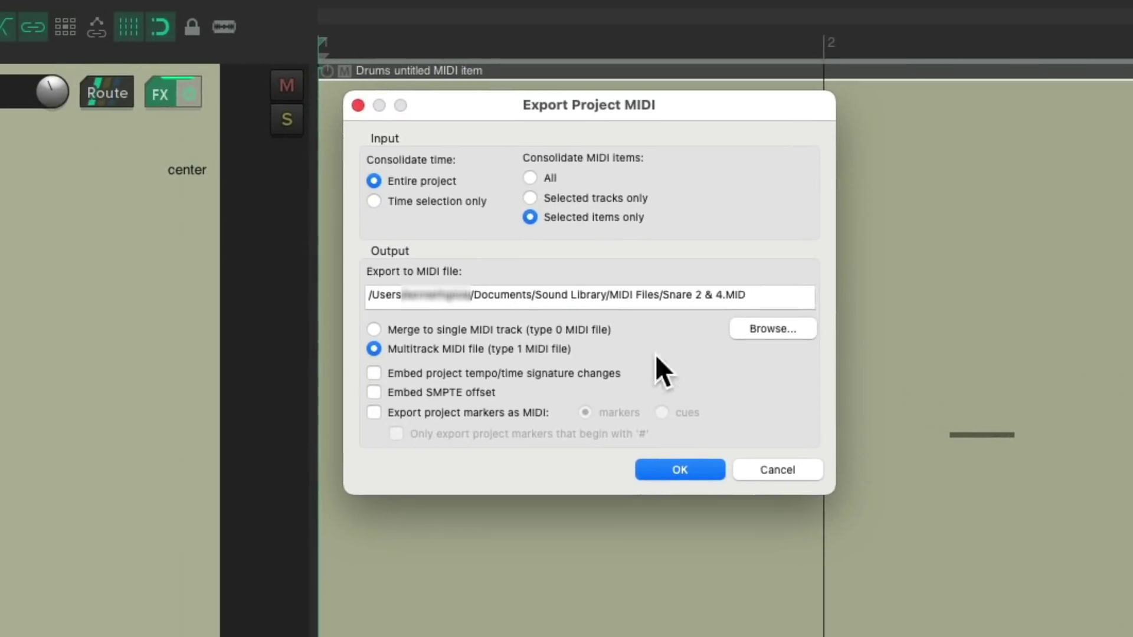
pyautogui.click(685, 466)
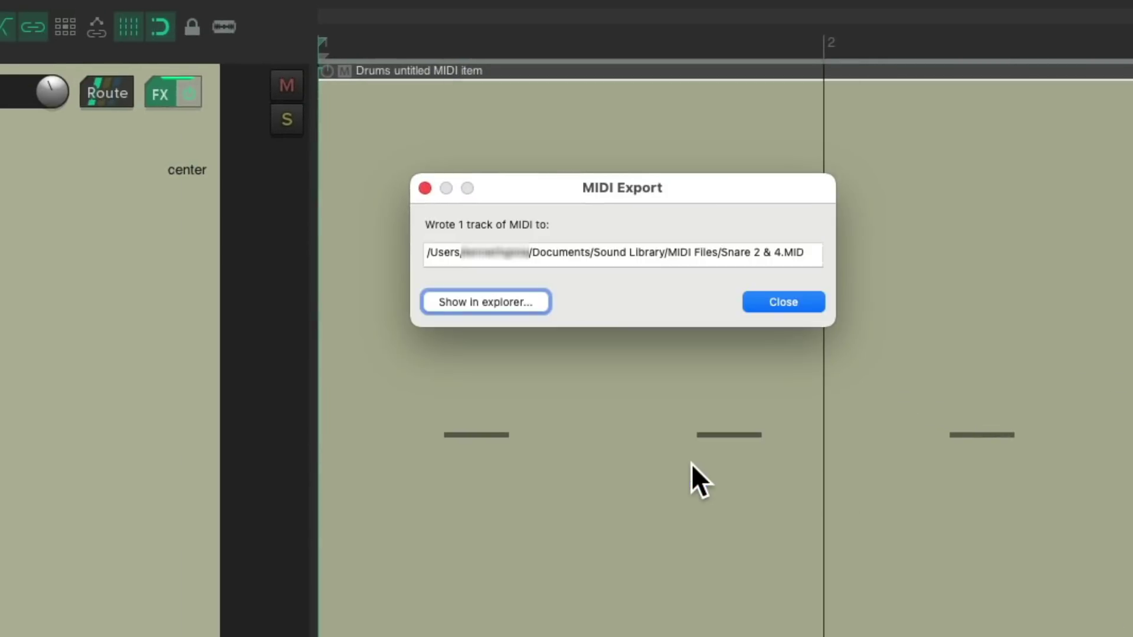
pyautogui.click(764, 302)
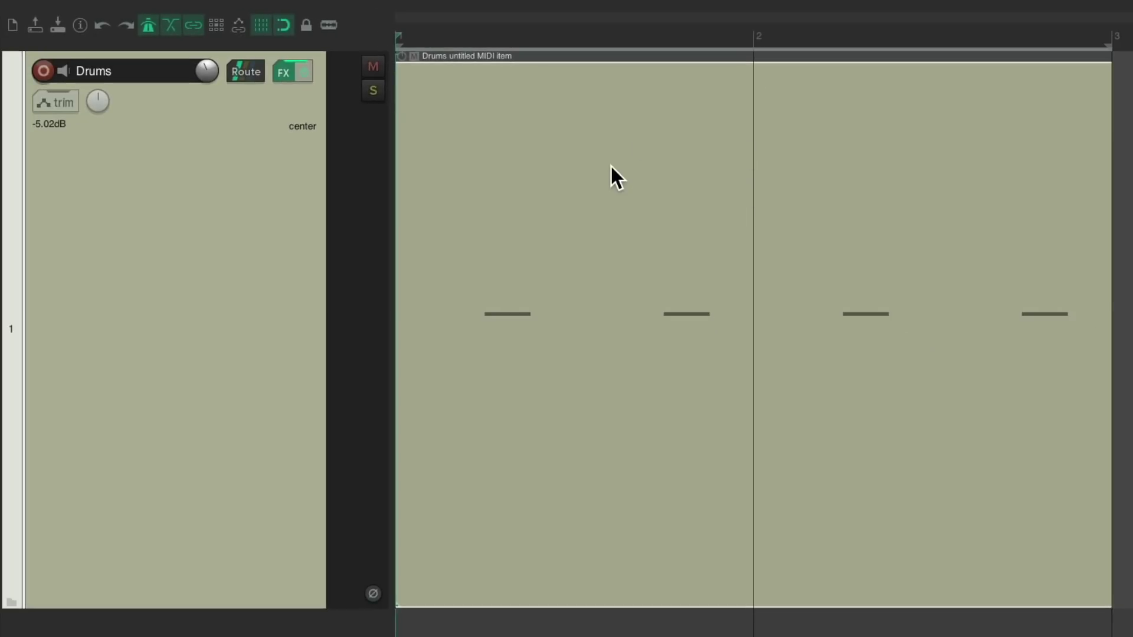
# Step: Delete the item, open the Media Explorer, and add the MIDI Files folder to the shortcut list
pyautogui.press('Delete')
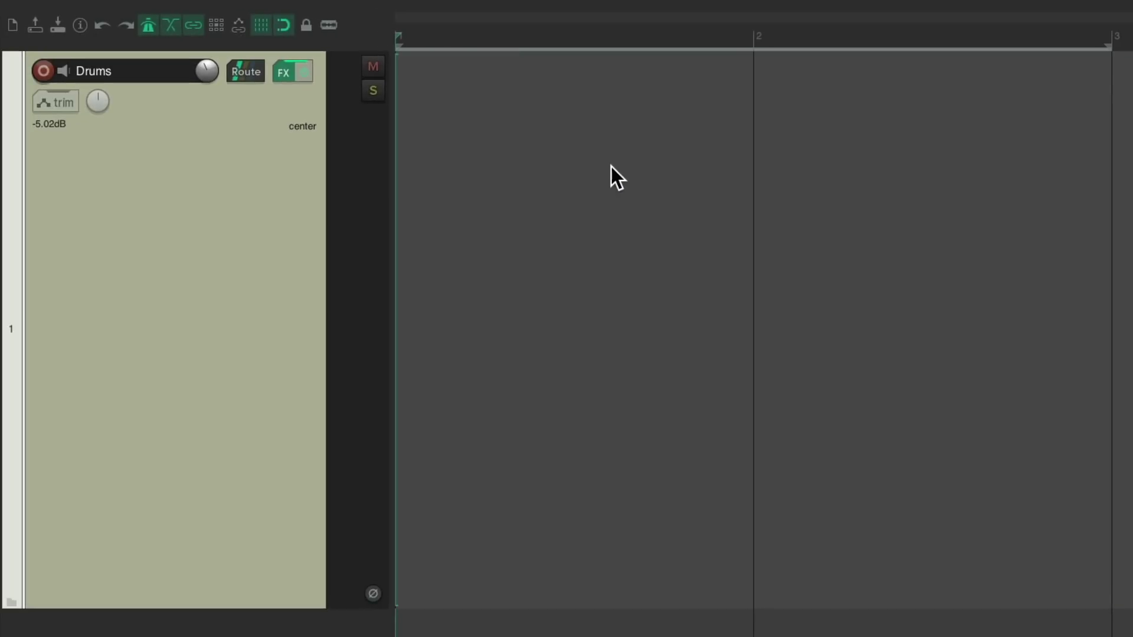
pyautogui.click(177, 4)
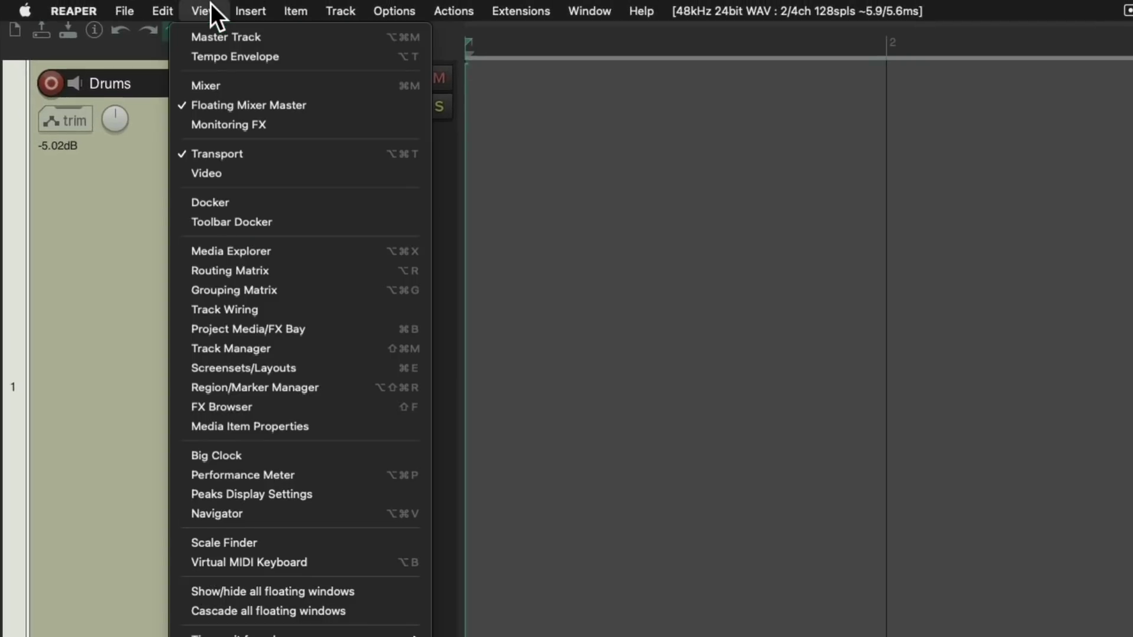
pyautogui.click(174, 253)
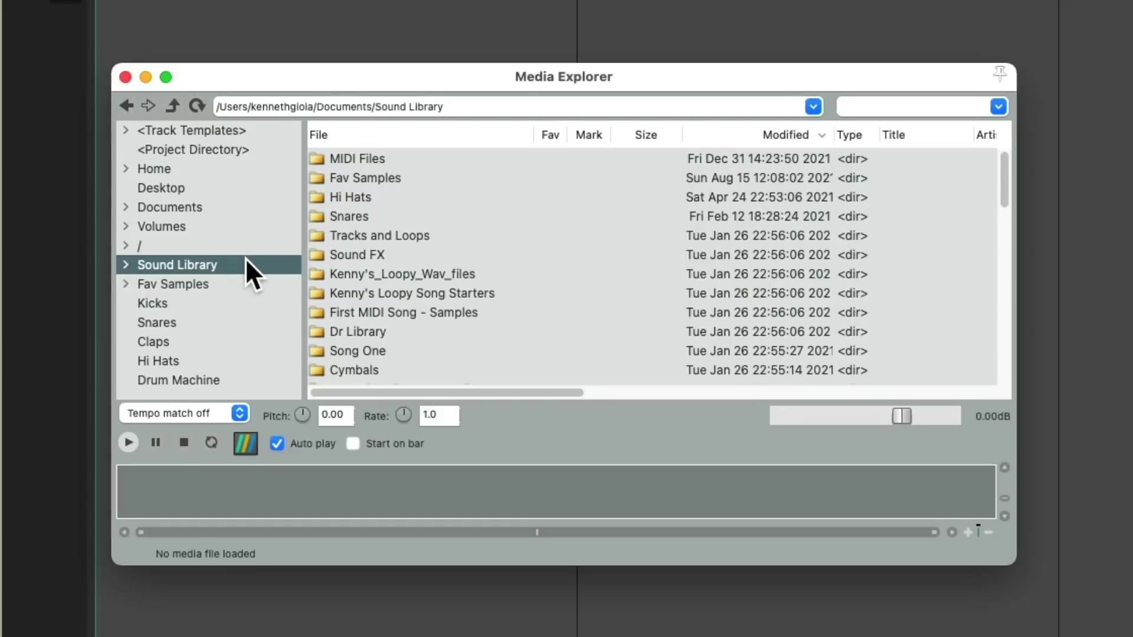
pyautogui.click(425, 161)
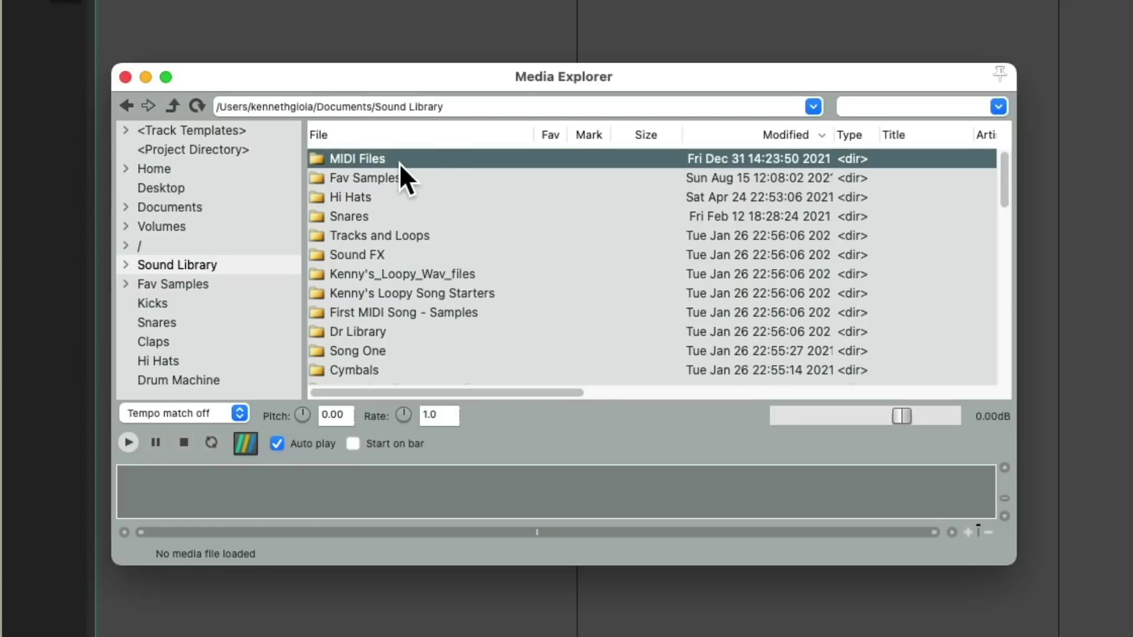
pyautogui.rightClick(419, 161)
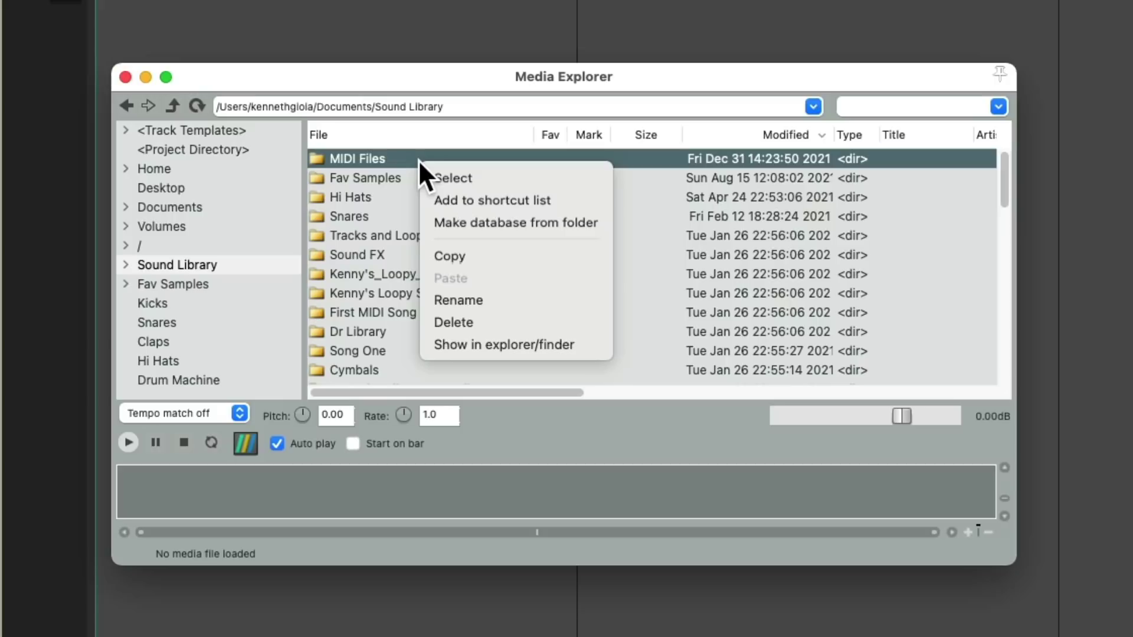
pyautogui.click(424, 199)
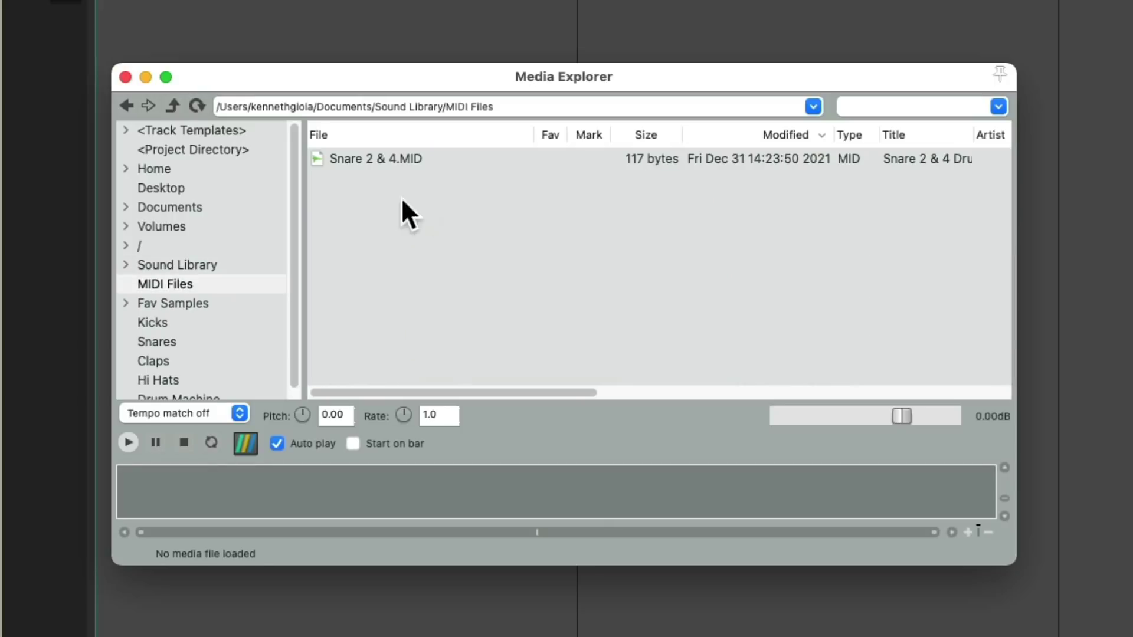
# Step: Preview Snare 2 & 4.MID, drag it onto the Drums track, and play it back
pyautogui.click(239, 286)
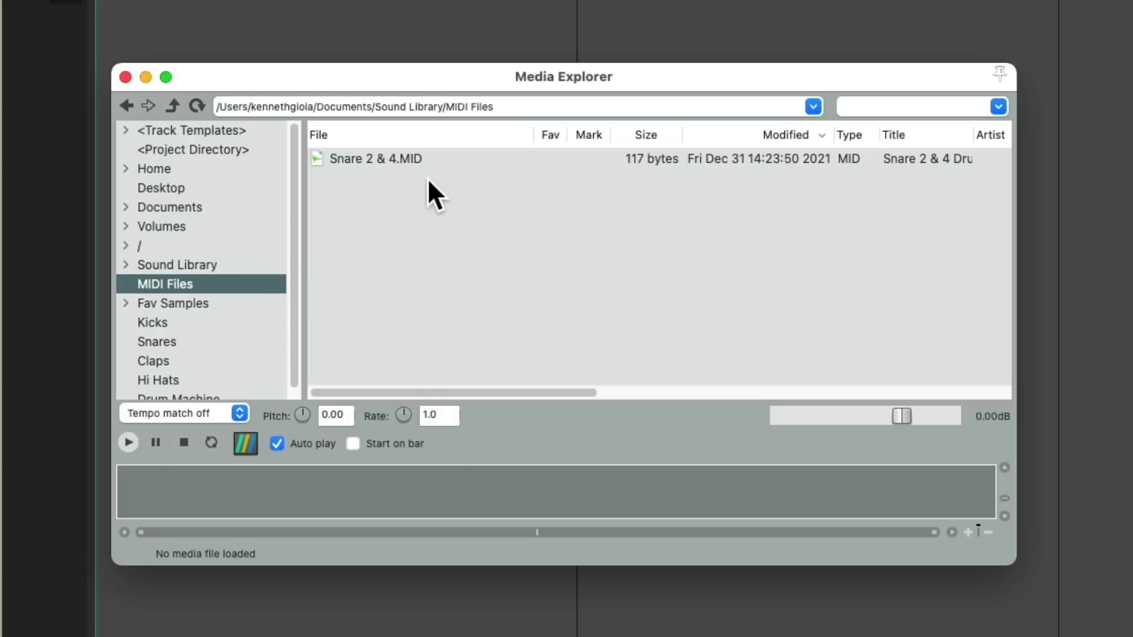
pyautogui.click(416, 158)
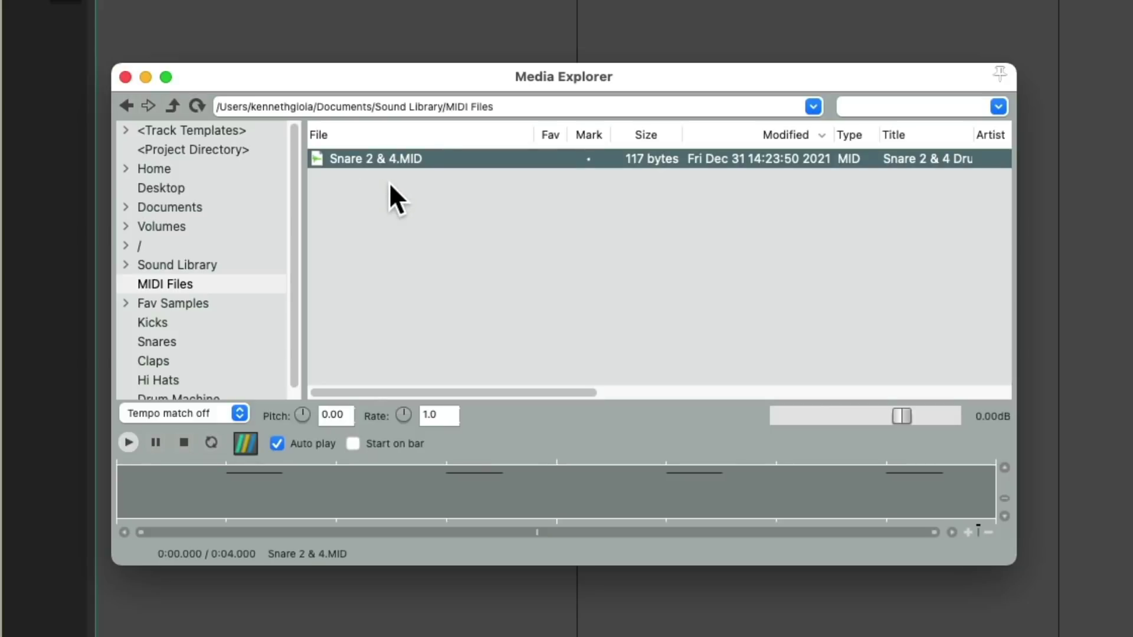
pyautogui.press('space')
pyautogui.moveTo(356, 154); pyautogui.dragTo(398, 109)
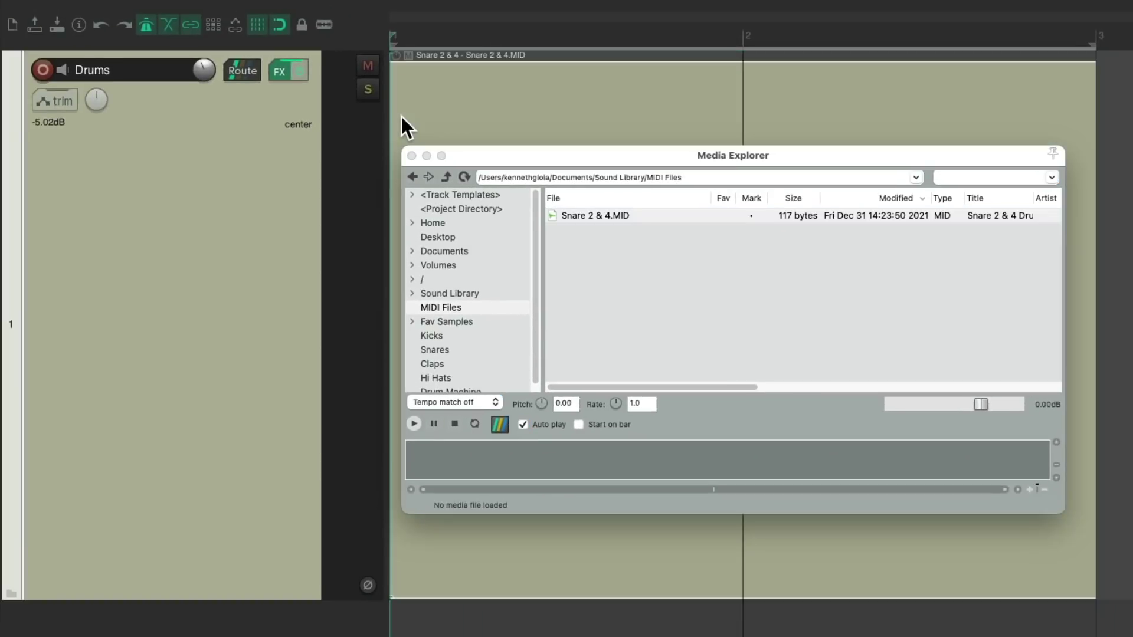
pyautogui.click(412, 155)
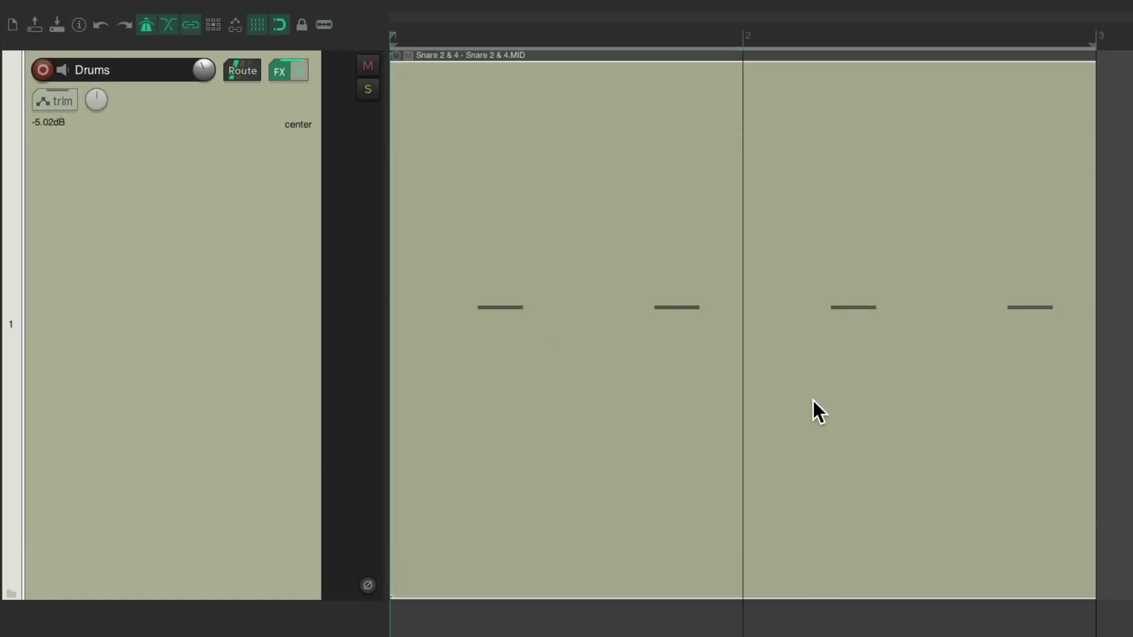
pyautogui.press('space')
# Step: Add clap notes at 1.4, 2.3.5 and 2.4, play them, and delete all four snare notes
pyautogui.doubleClick(554, 249)
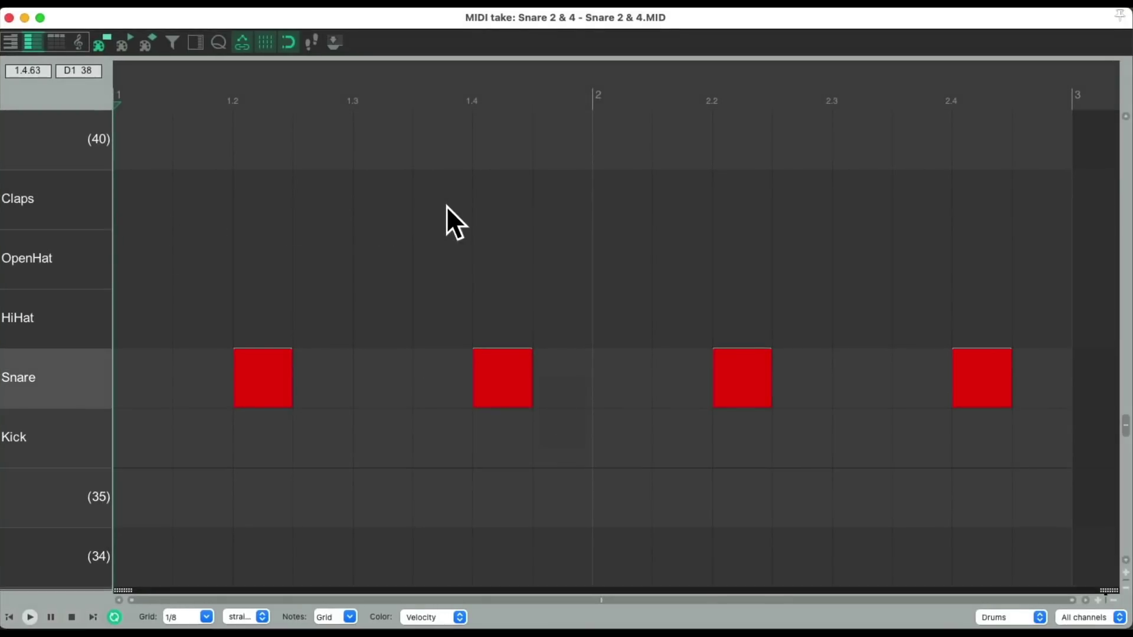
pyautogui.click(501, 208)
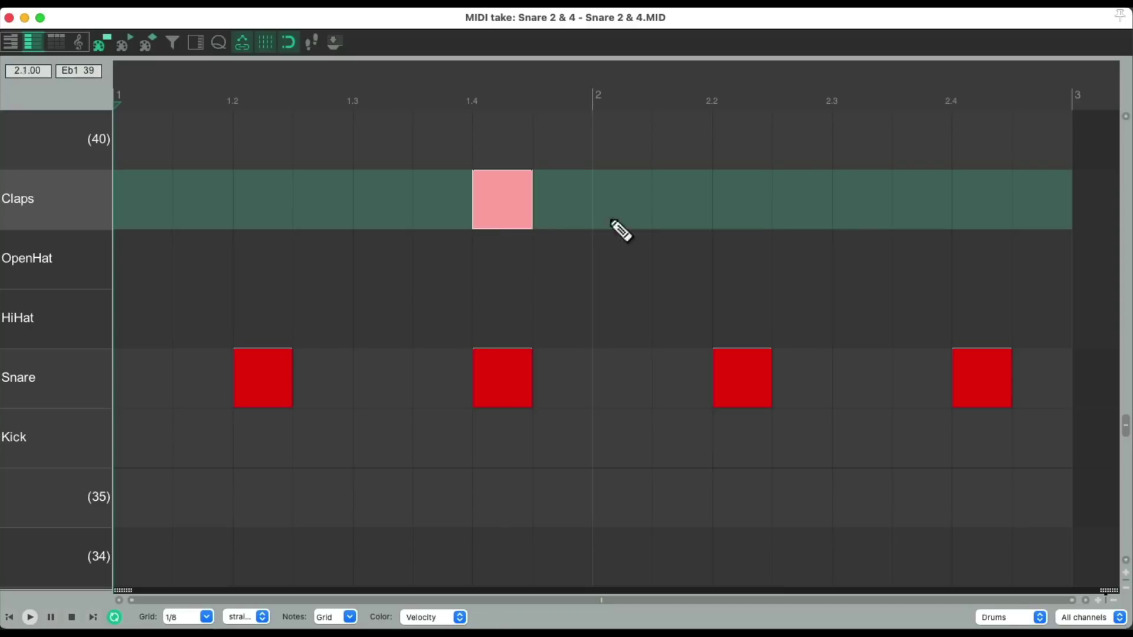
pyautogui.click(922, 220)
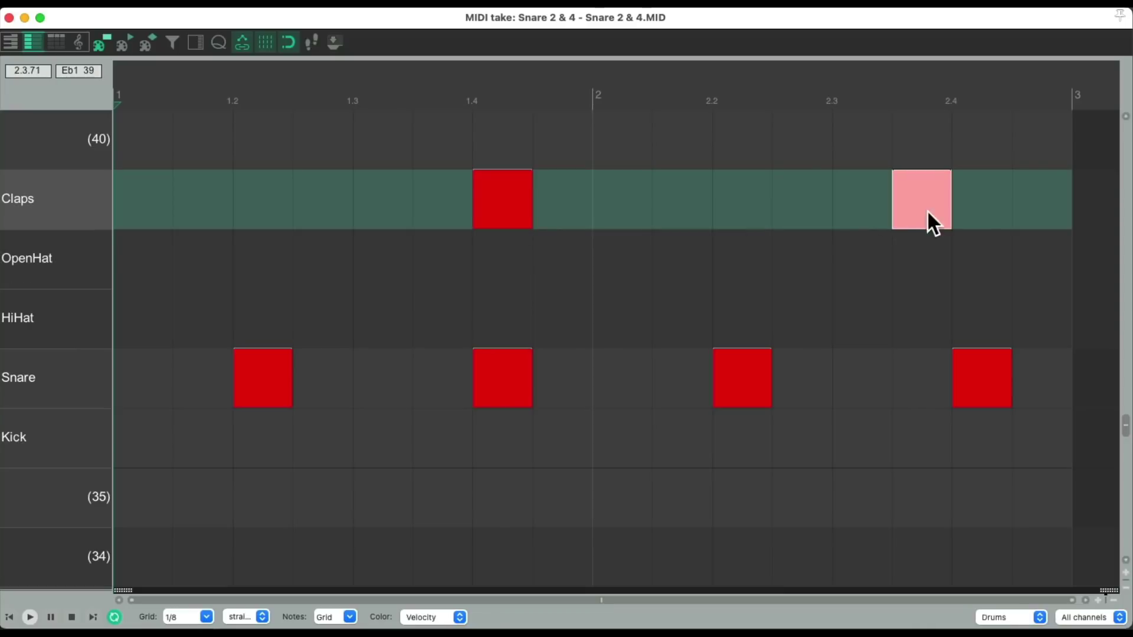
pyautogui.click(986, 212)
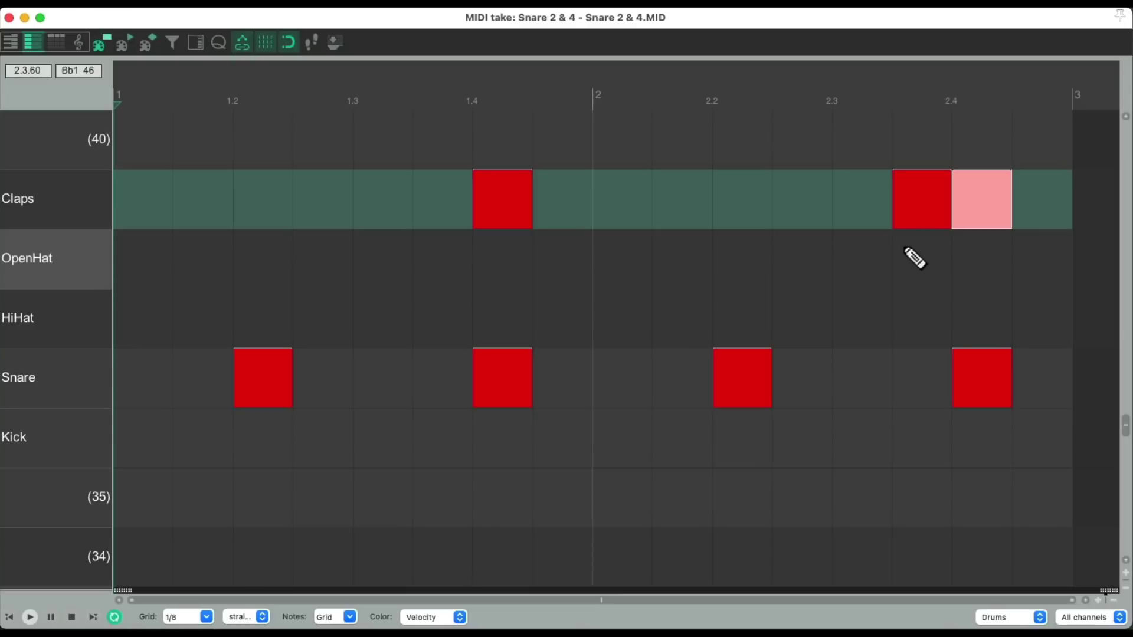
pyautogui.press('space')
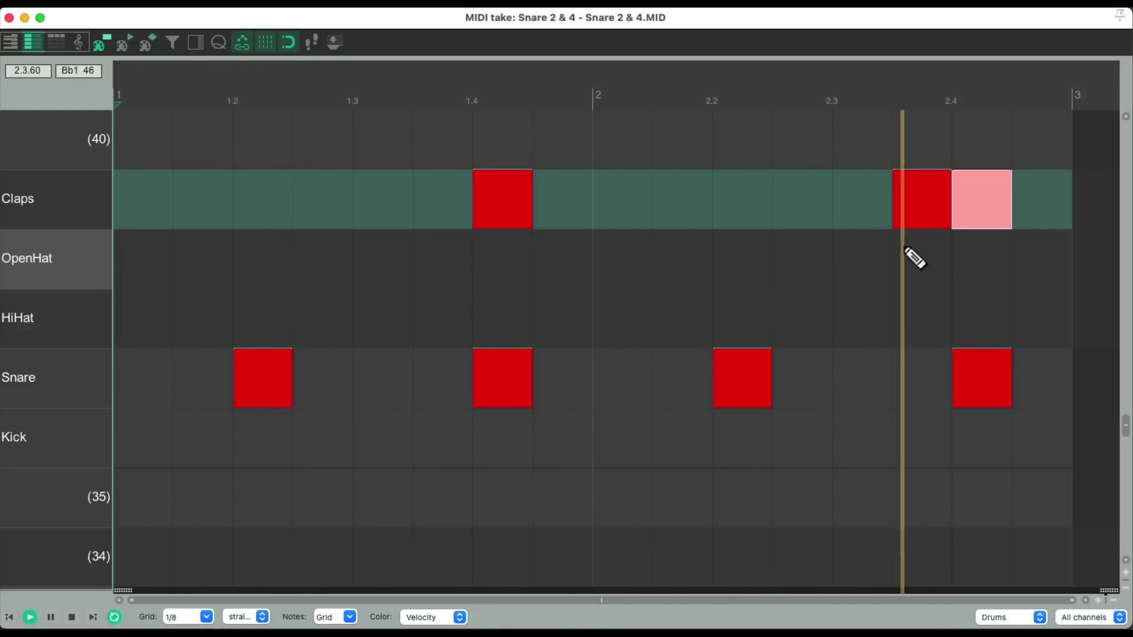
pyautogui.press('space')
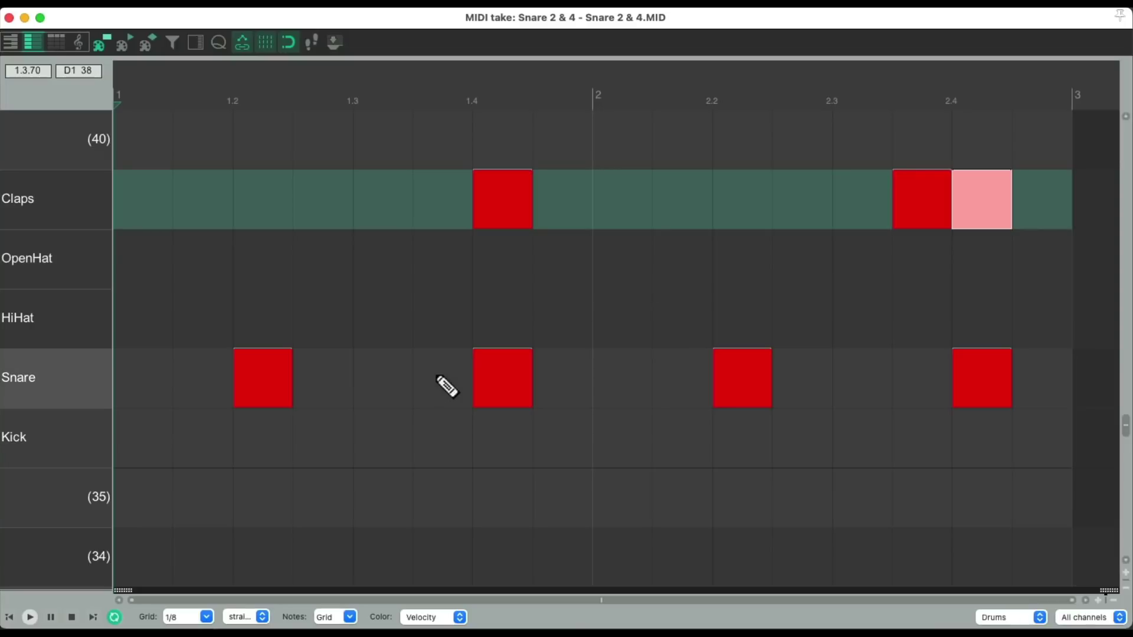
pyautogui.click(89, 383)
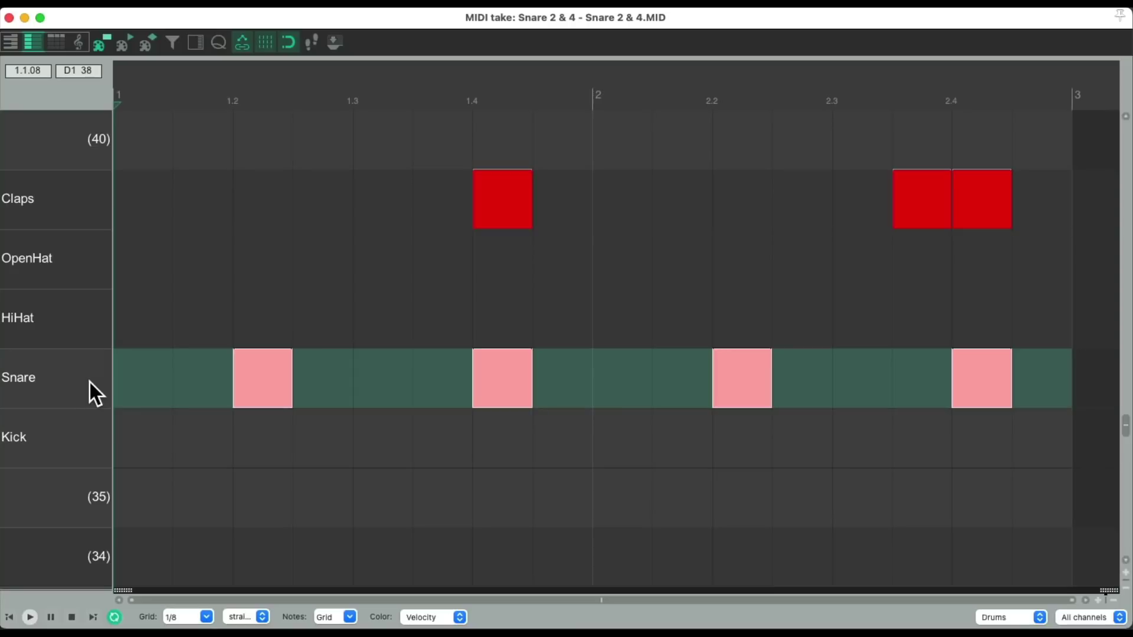
pyautogui.press('Delete')
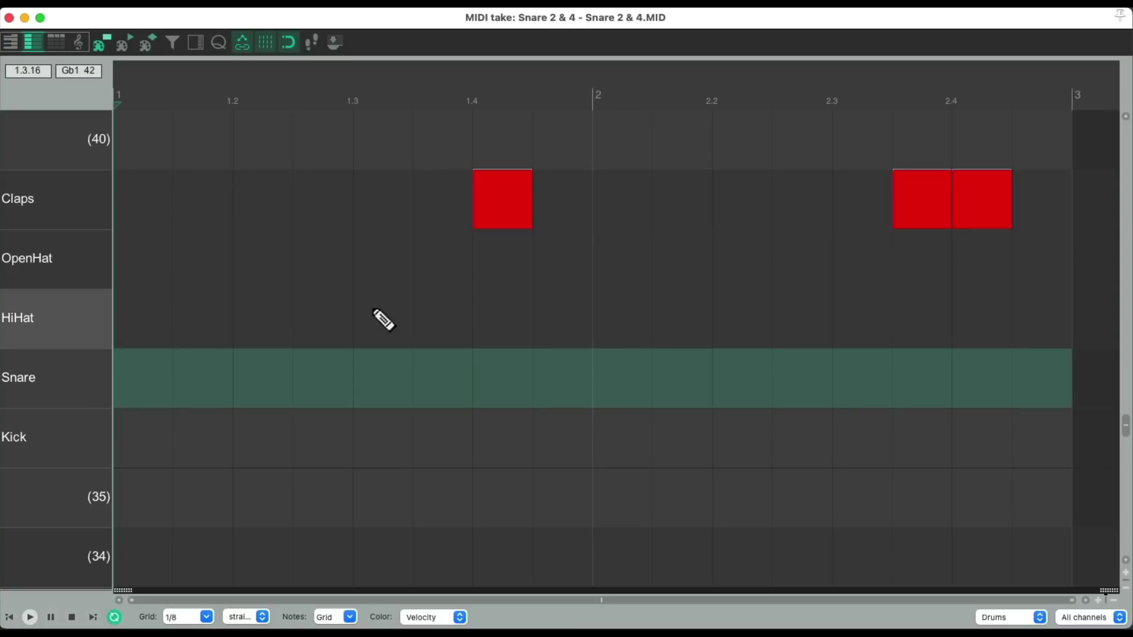
# Step: Export the project MIDI as 'Claps 2 & 4' into MIDI Files, then delete the item from Drums
pyautogui.click(8, 17)
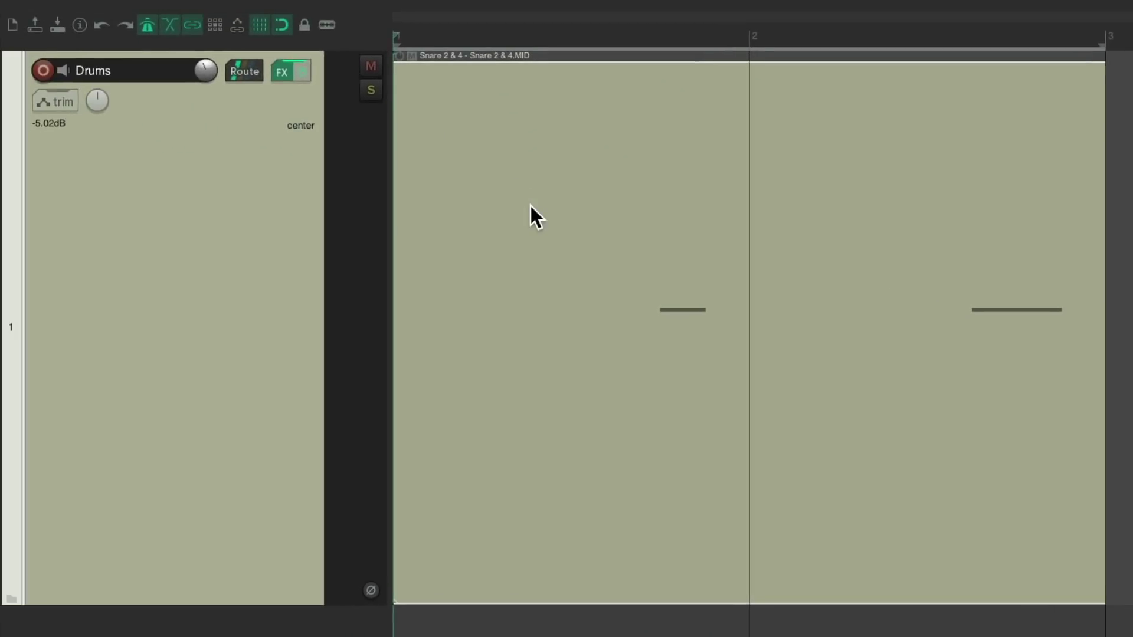
pyautogui.click(124, 10)
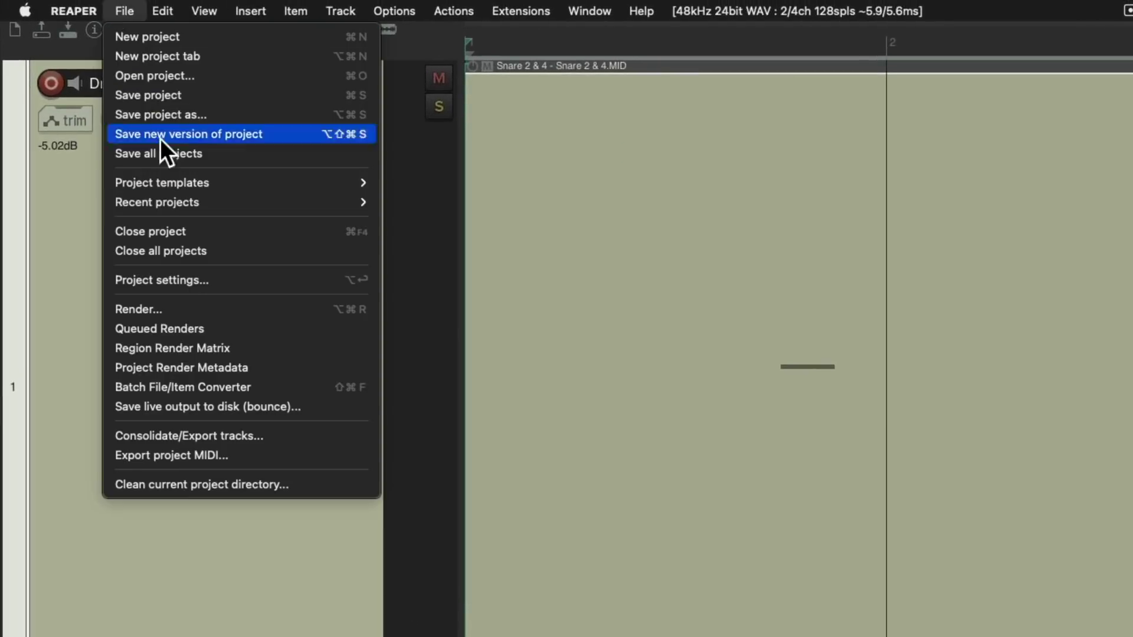
pyautogui.click(109, 456)
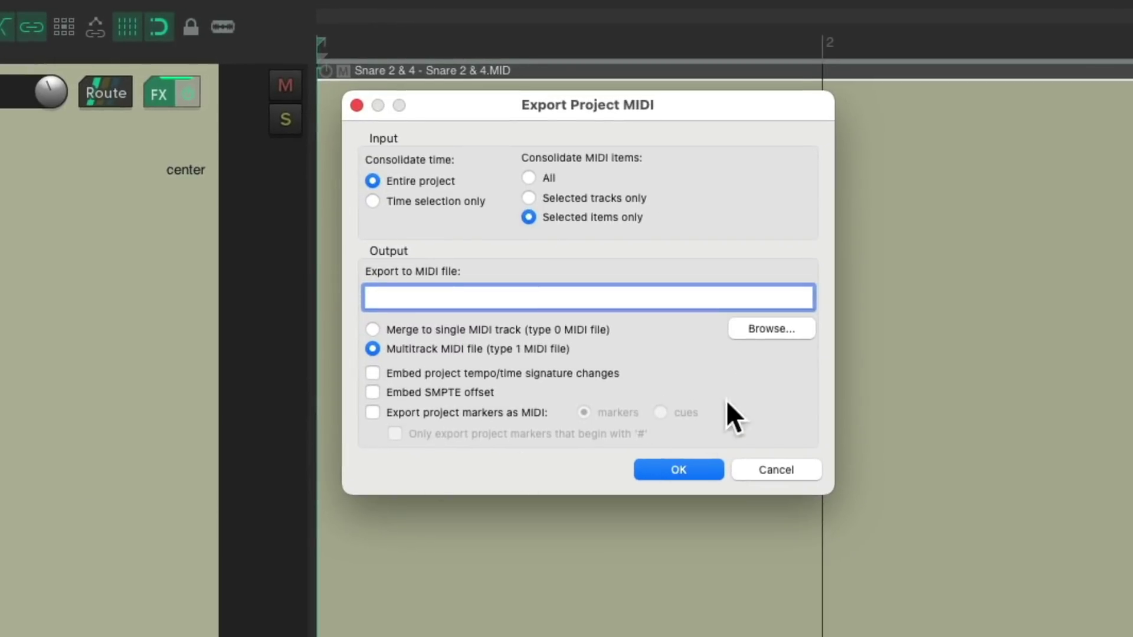
pyautogui.click(772, 328)
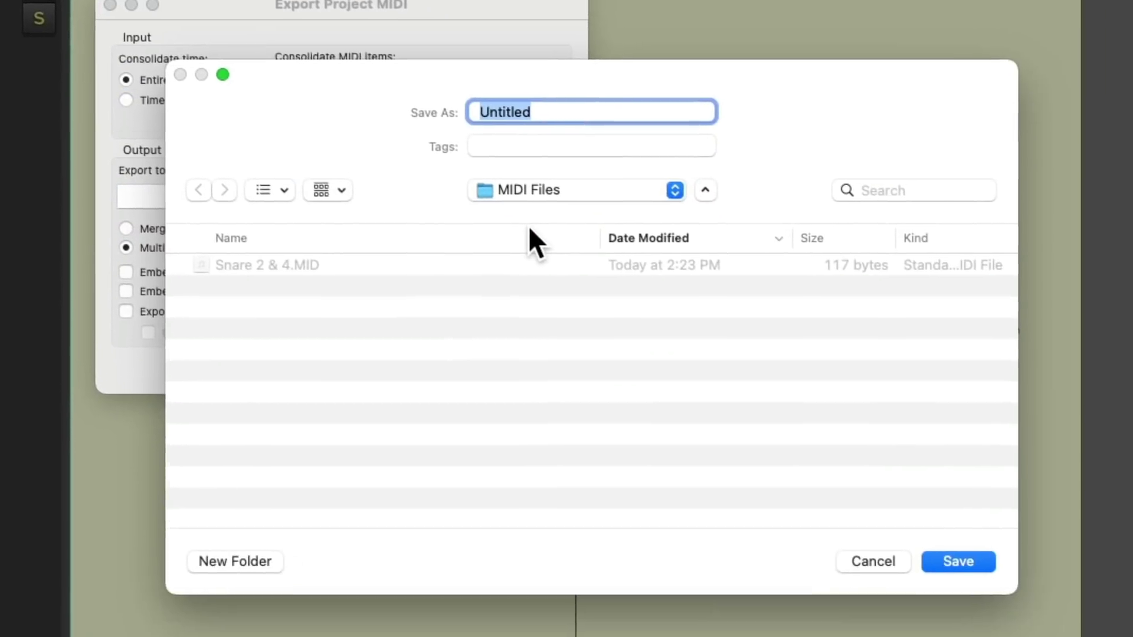
pyautogui.write('Claps 2 &')
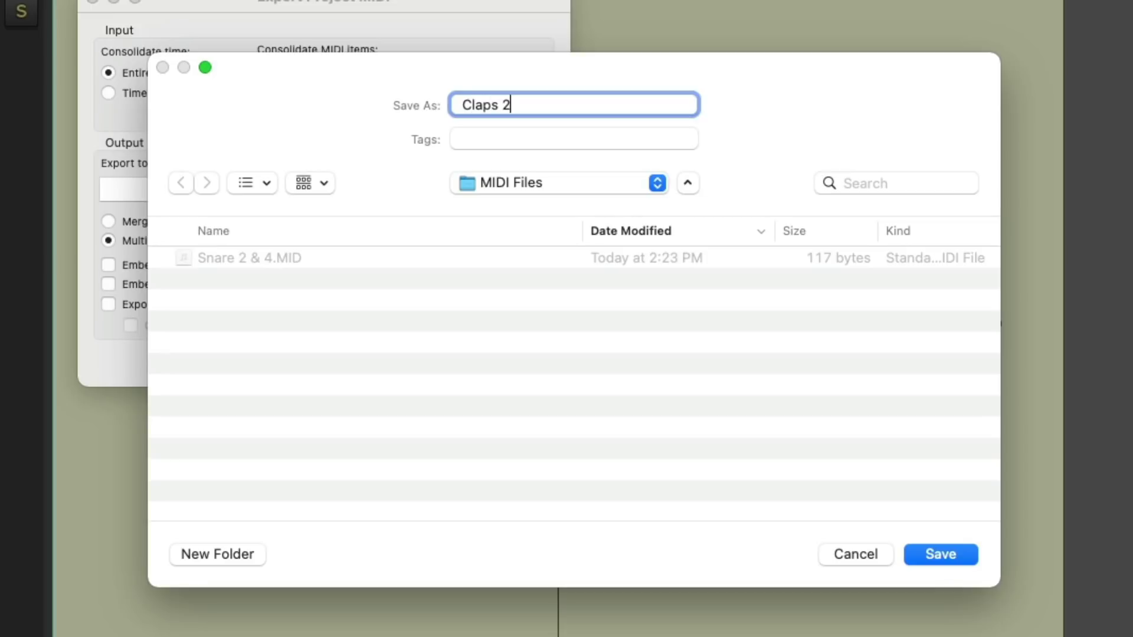
pyautogui.write(' 4')
pyautogui.press('Return')
pyautogui.press('Return')
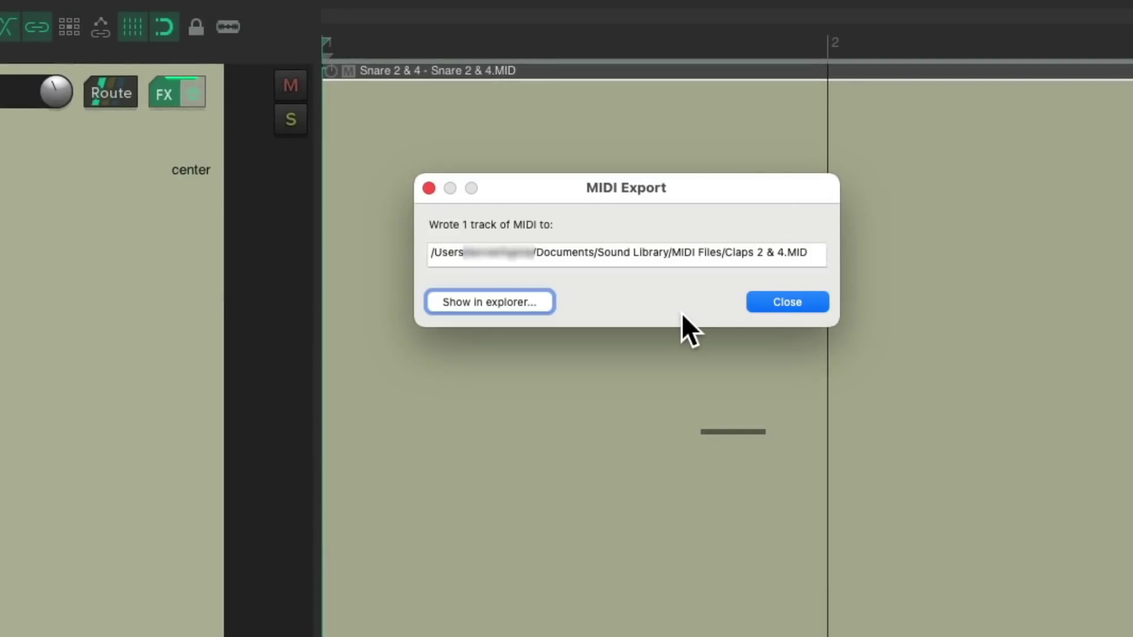
pyautogui.click(783, 302)
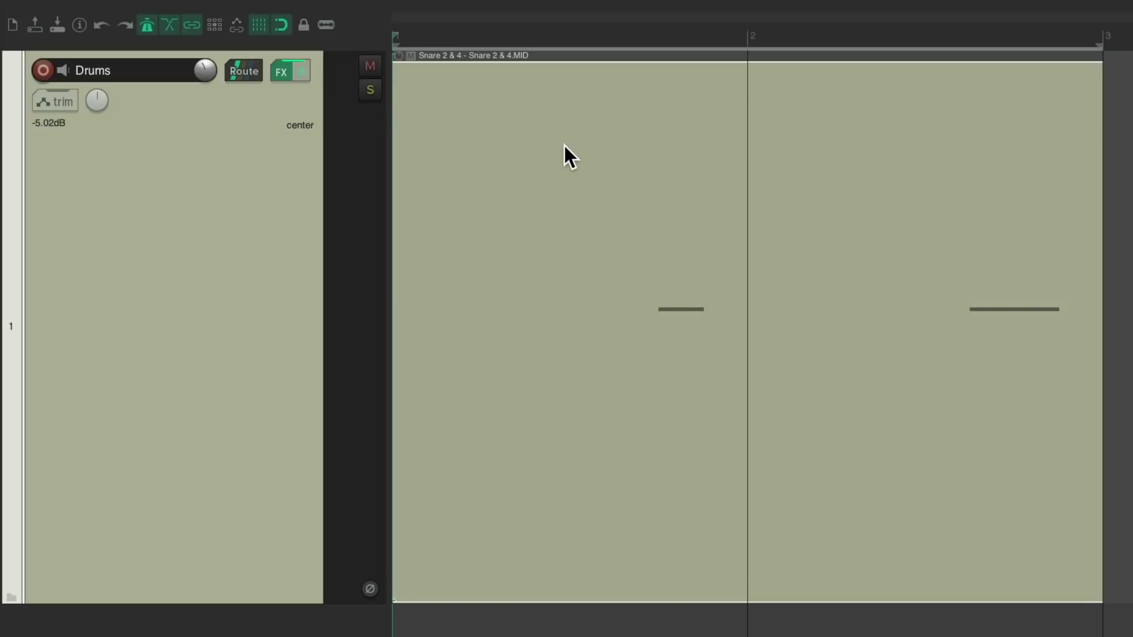
pyautogui.press('Delete')
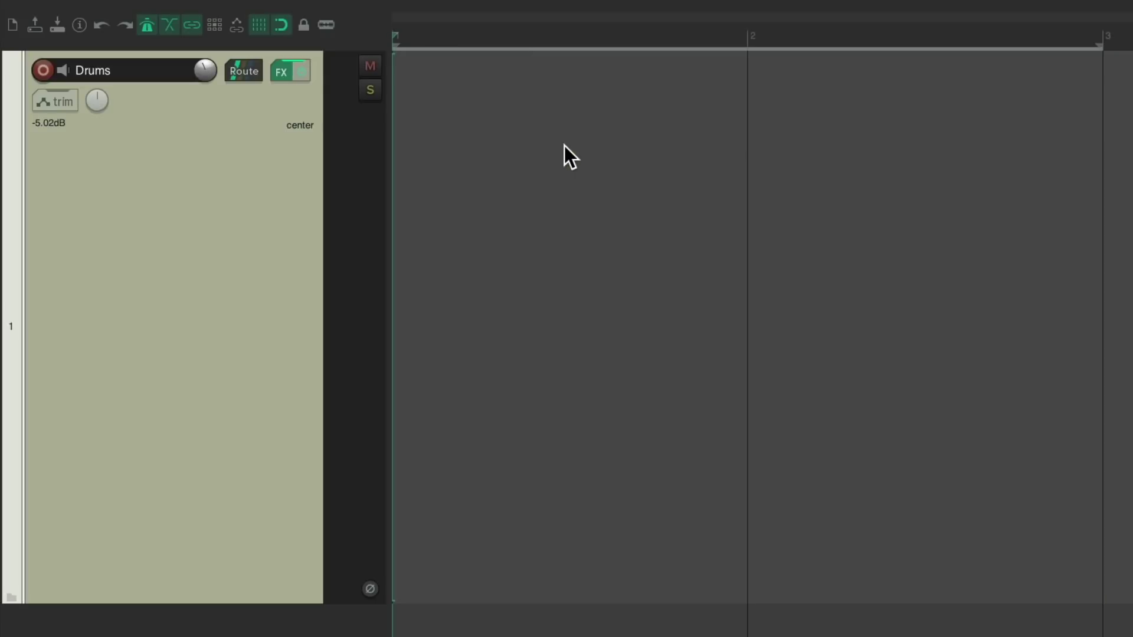
# Step: Preview Claps 2 & 4.MID in the Media Explorer and place it at the Drums track start
pyautogui.press('super+alt+x')
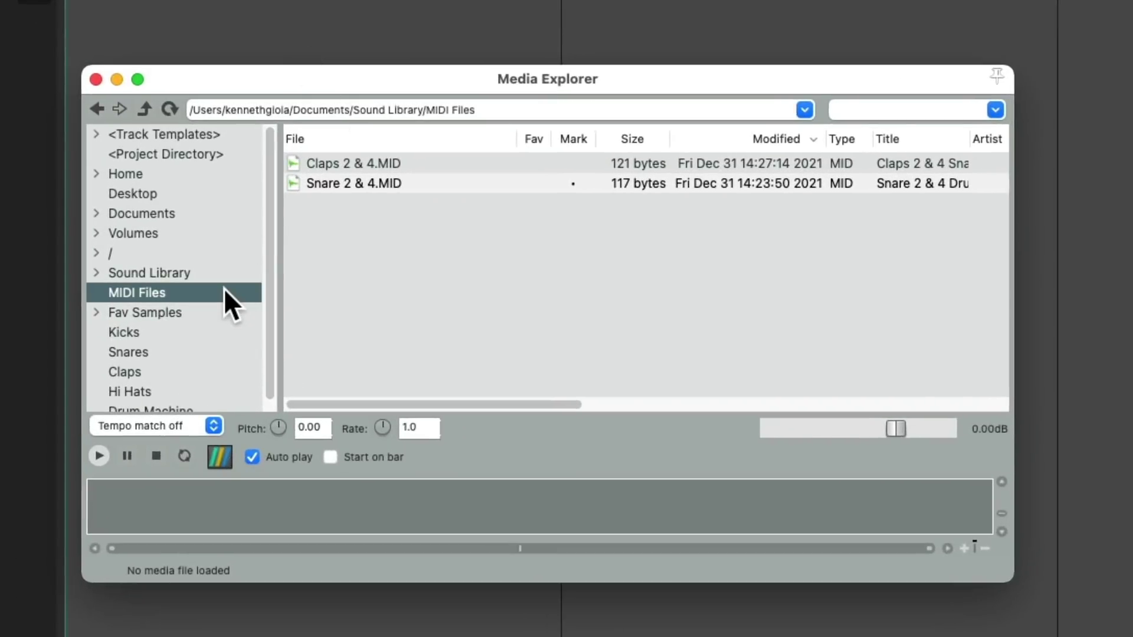
pyautogui.click(455, 163)
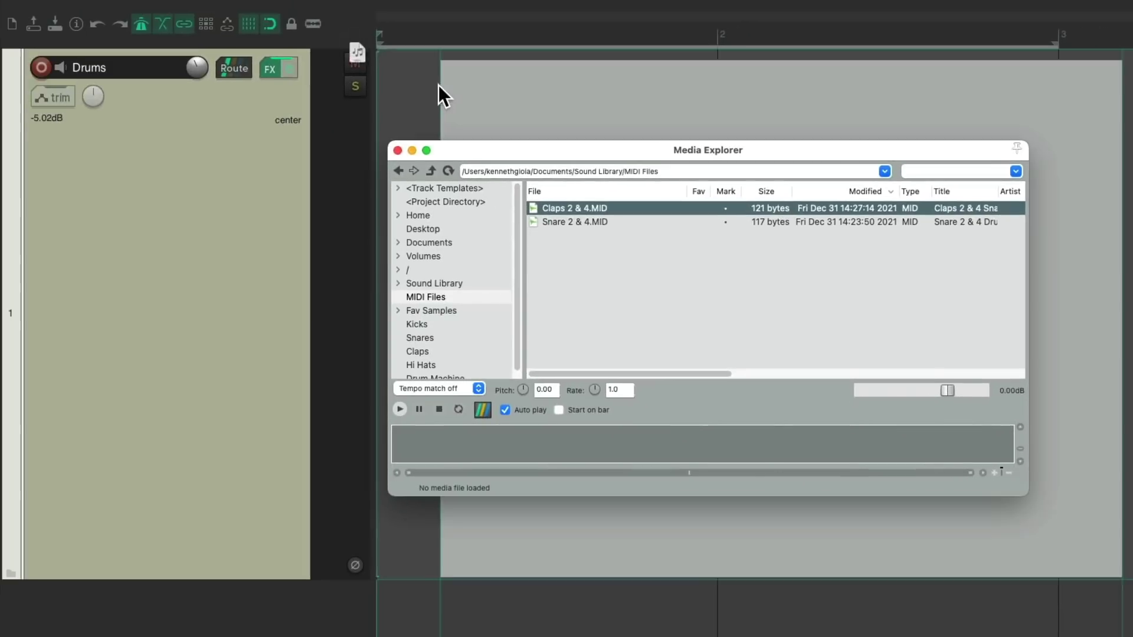
pyautogui.moveTo(437, 85); pyautogui.dragTo(380, 91)
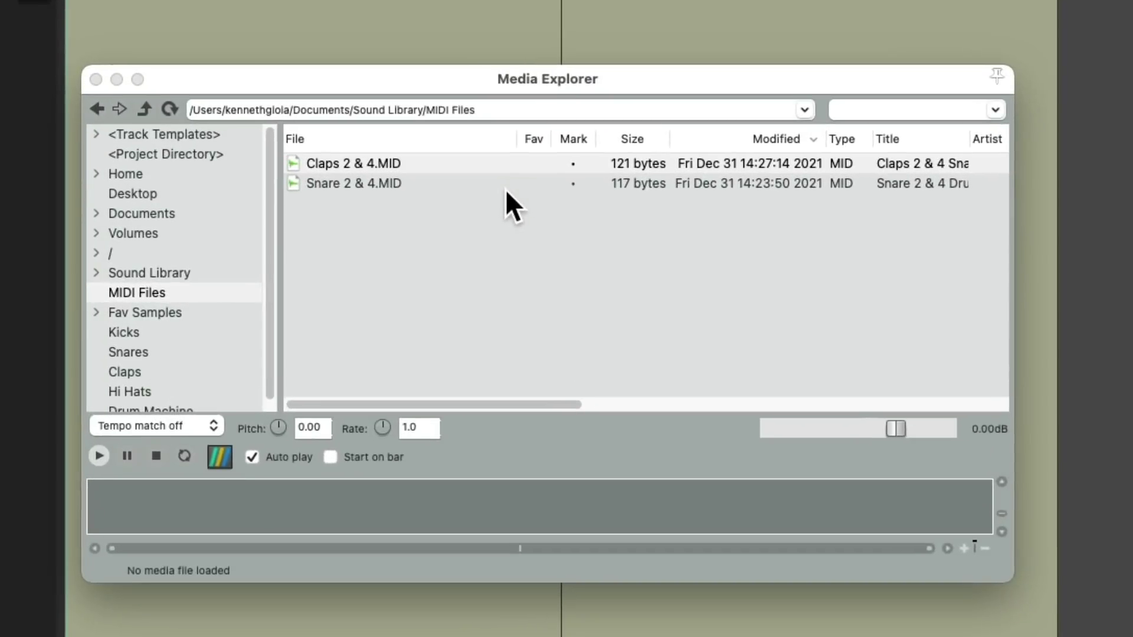
# Step: Drop Snare 2 & 4.MID onto the claps item as a new overlapping media item
pyautogui.click(456, 182)
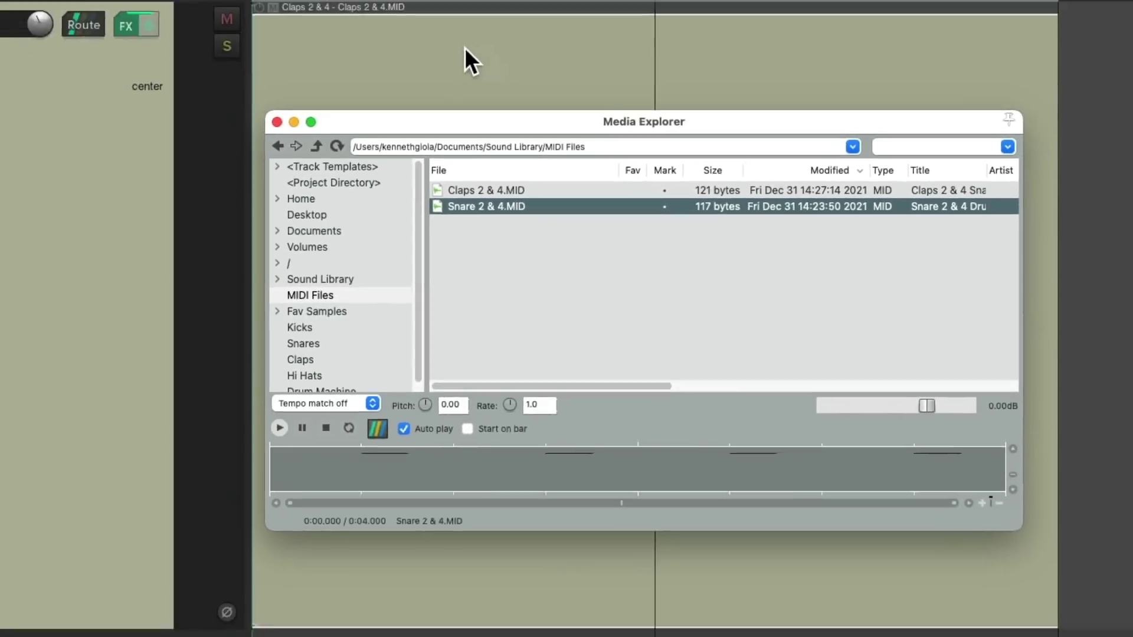
pyautogui.moveTo(472, 59); pyautogui.dragTo(257, 63)
pyautogui.moveTo(380, 99); pyautogui.dragTo(382, 101)
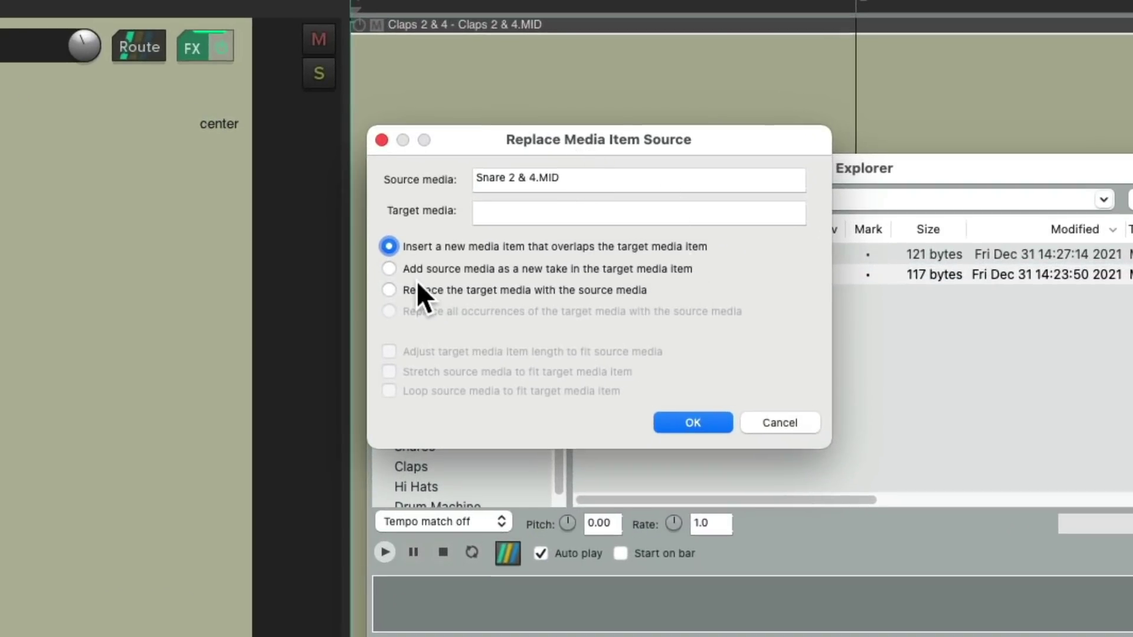
pyautogui.click(389, 289)
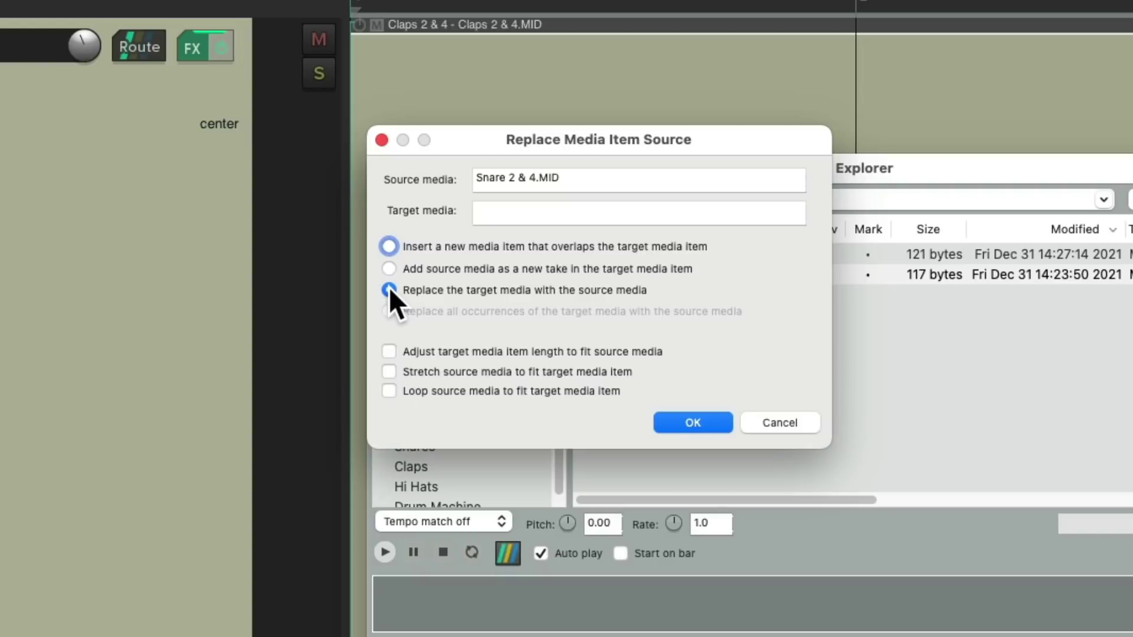
pyautogui.click(385, 245)
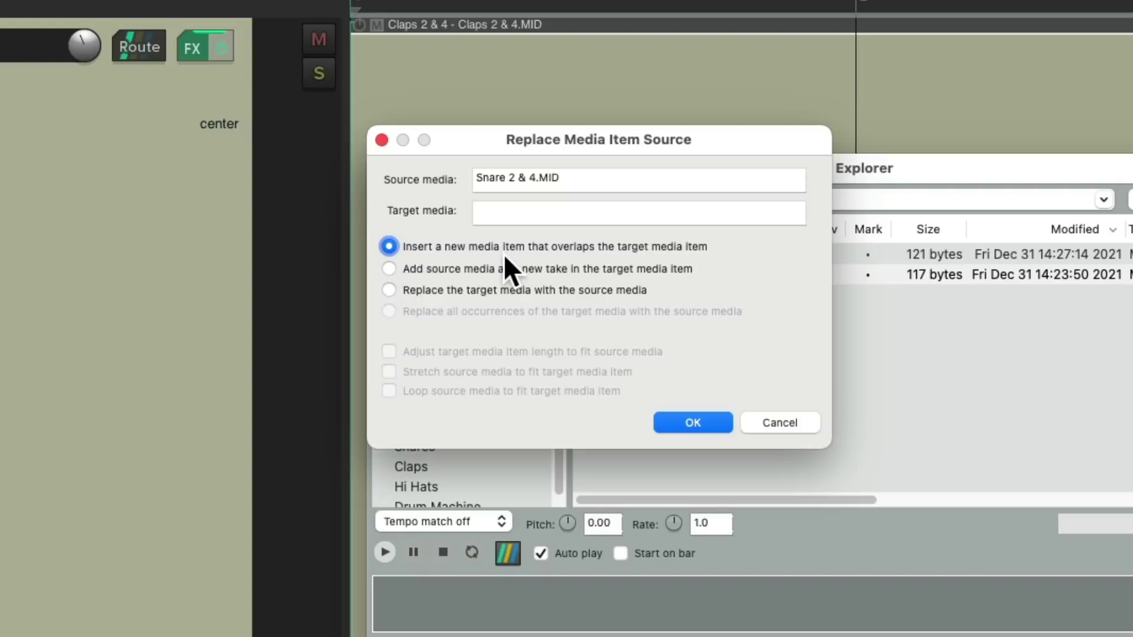
# Step: Confirm the snare item, close the Media Explorer, and play back the combined drum pattern
pyautogui.press('Escape')
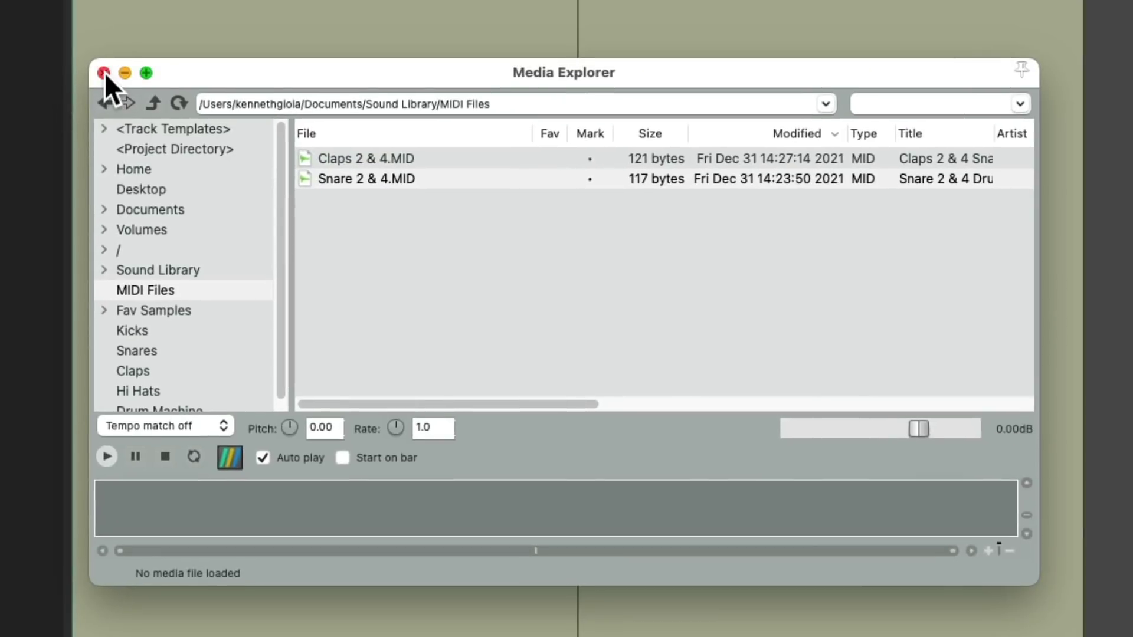
pyautogui.click(105, 72)
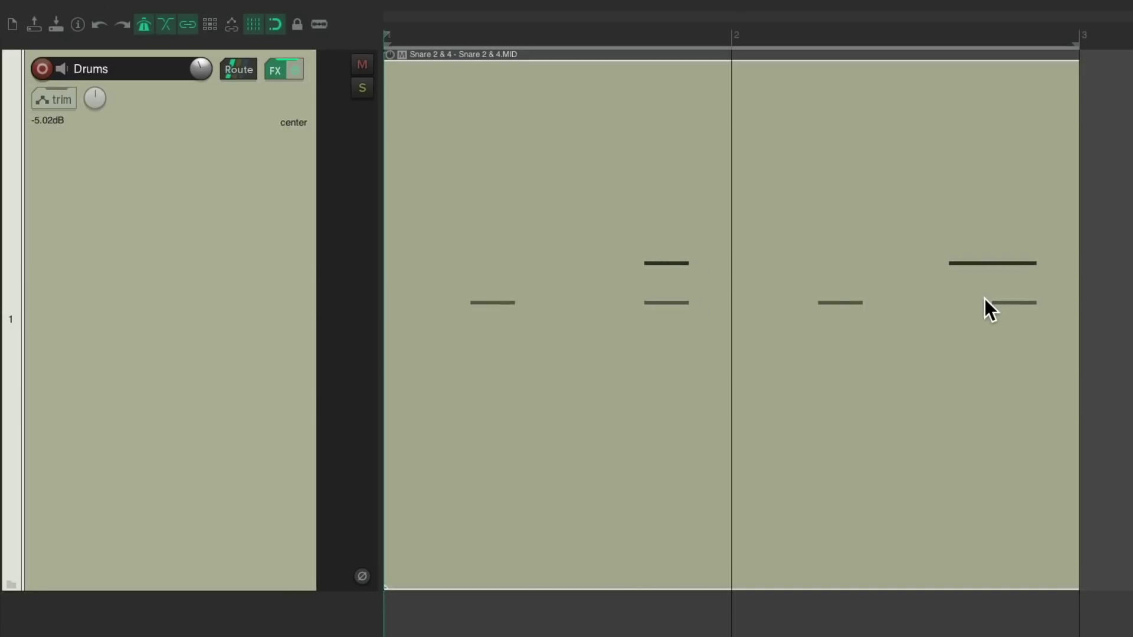
pyautogui.press('space')
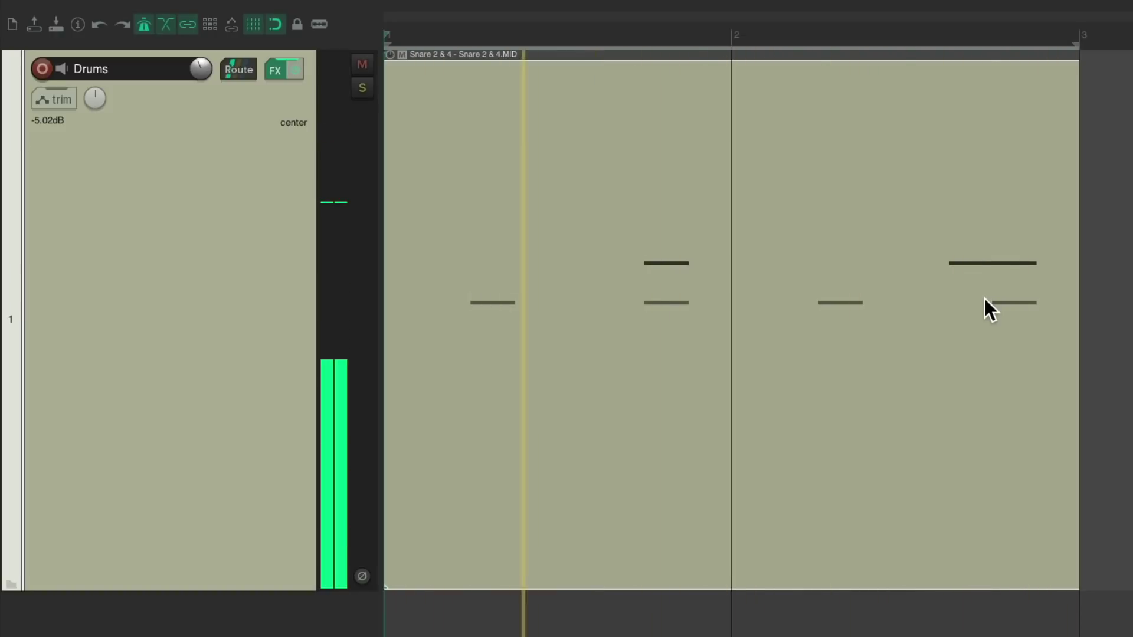
pyautogui.press('space')
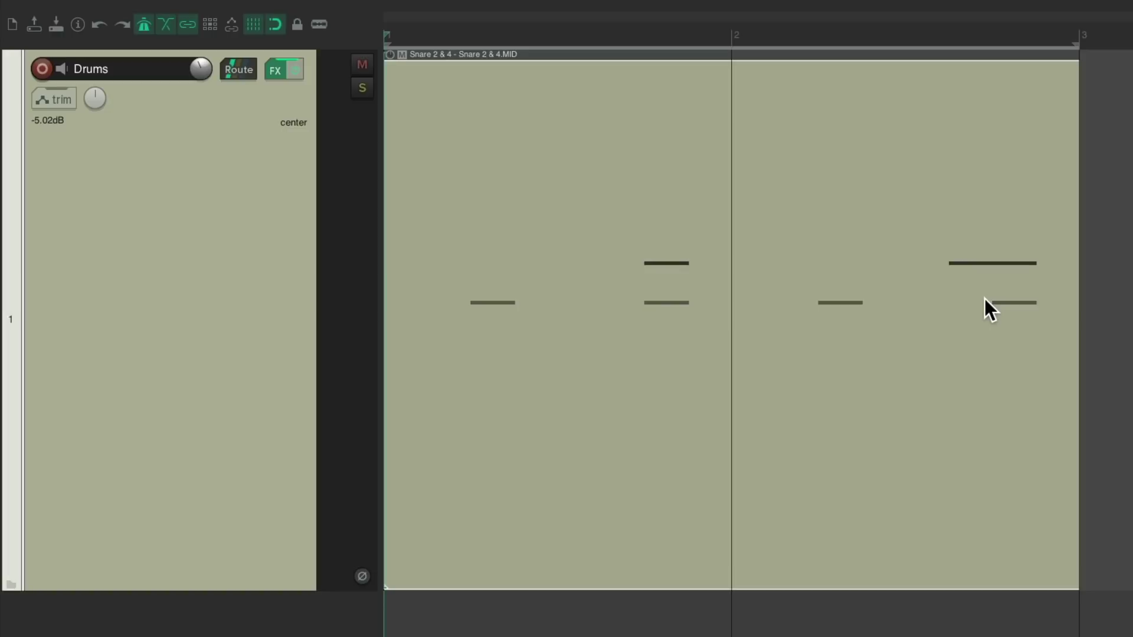
# Step: Select all items on the track and glue them into one 'Claps 2 & 4-glued' item
pyautogui.hotkey('ctrl', 'a')
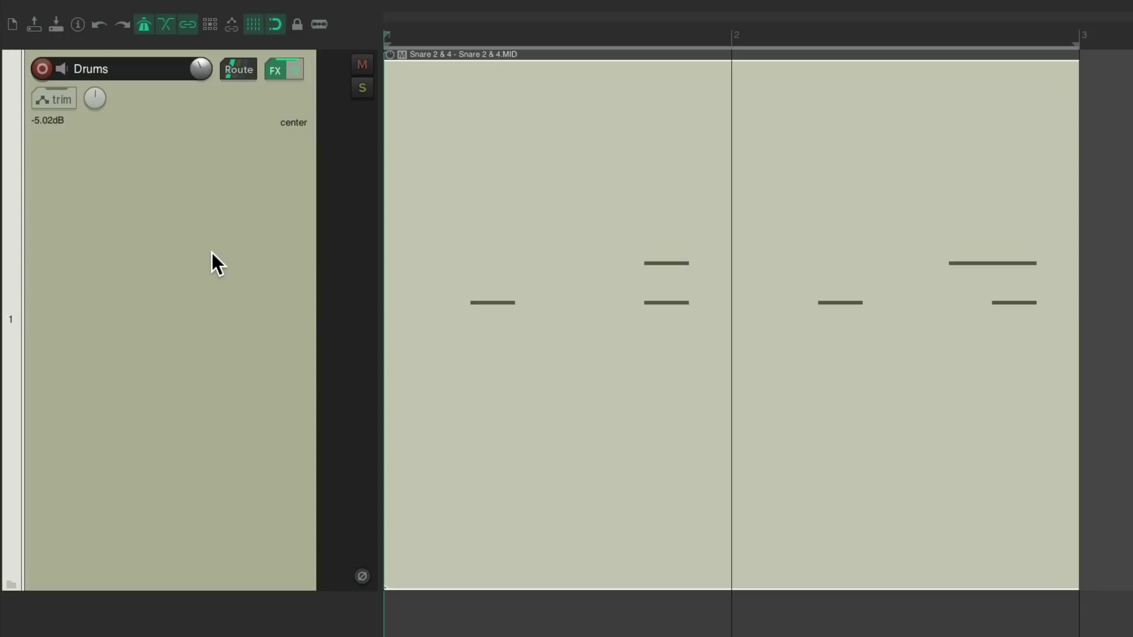
pyautogui.rightClick(638, 213)
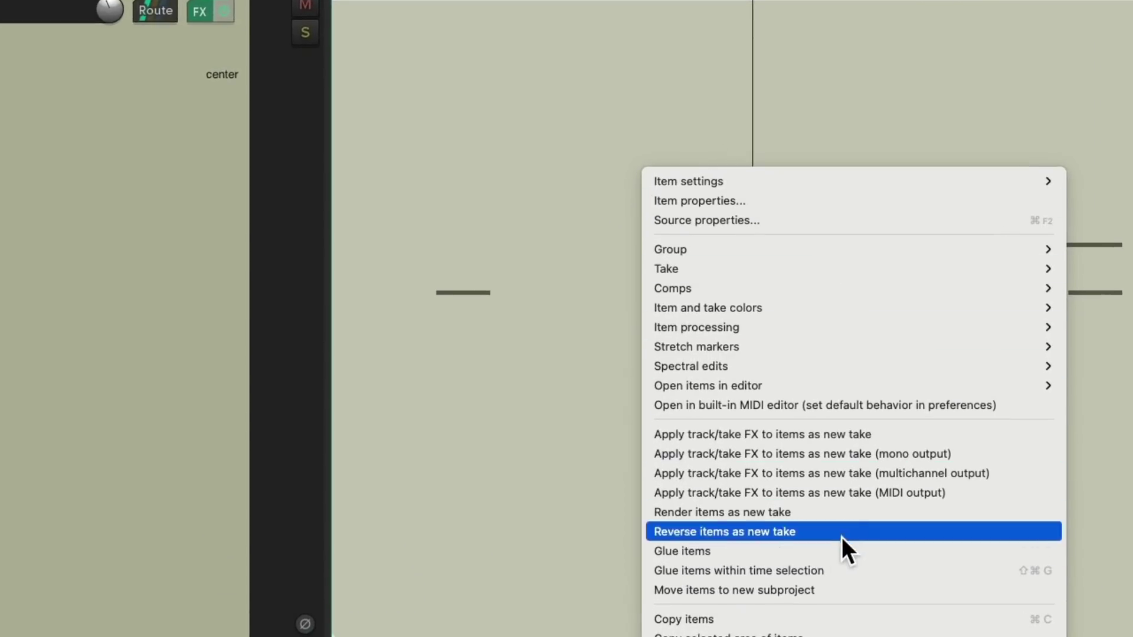
pyautogui.click(788, 552)
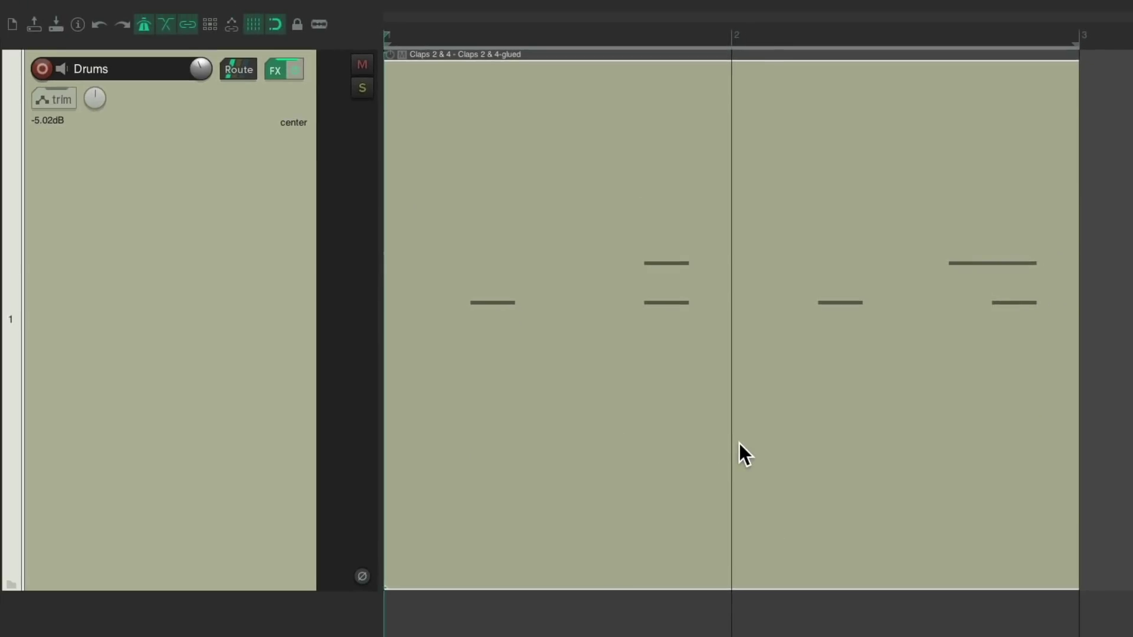
# Step: Paint sixteen eighth-note HiHat hits across both bars of the glued item and select the HiHat row
pyautogui.doubleClick(566, 204)
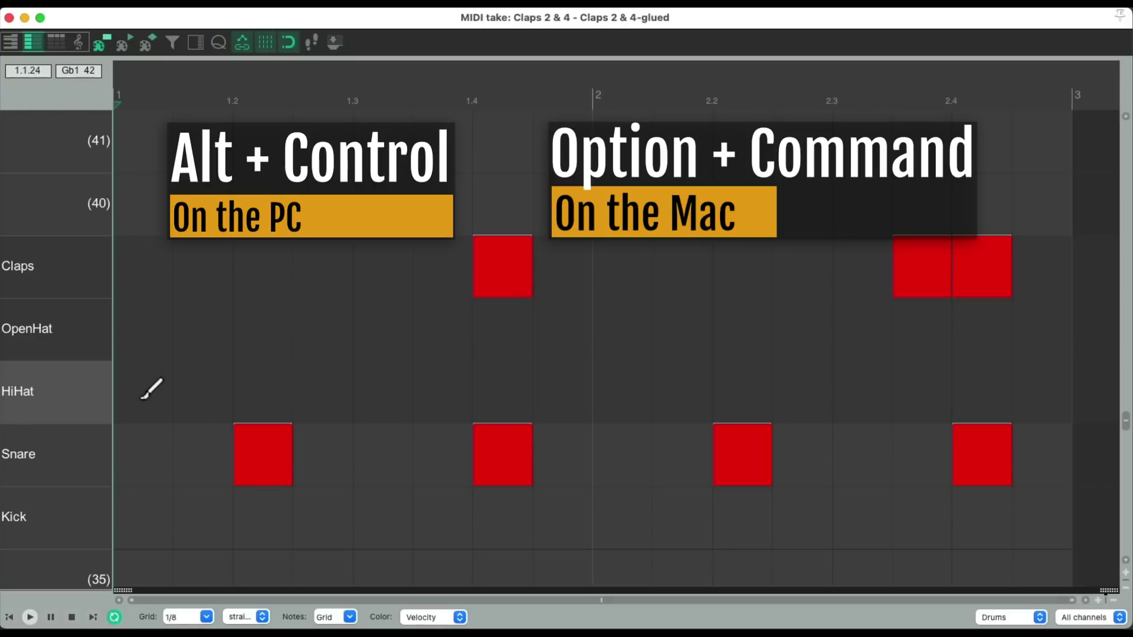
pyautogui.moveTo(140, 397)
pyautogui.mouseDown()
pyautogui.moveTo(426, 389)
pyautogui.moveTo(901, 413)
pyautogui.moveTo(1047, 392)
pyautogui.mouseUp()
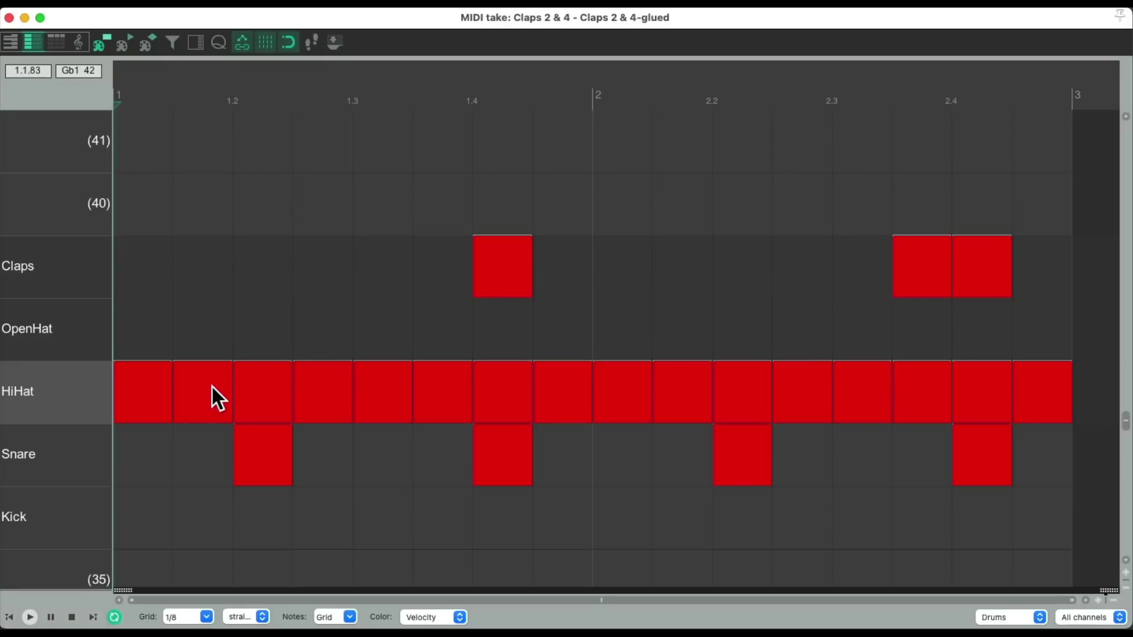
pyautogui.click(67, 390)
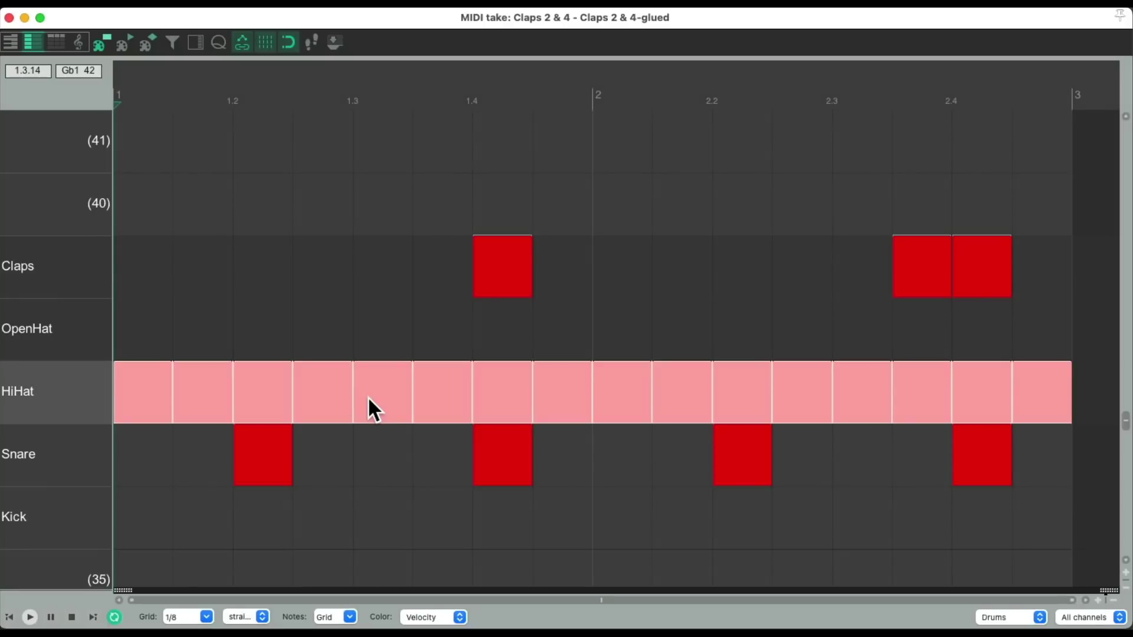
# Step: Filter the selected hi-hats to measure position 1/8 to 1/8, repeating every 1/4, and apply the selection
pyautogui.press('super+f')
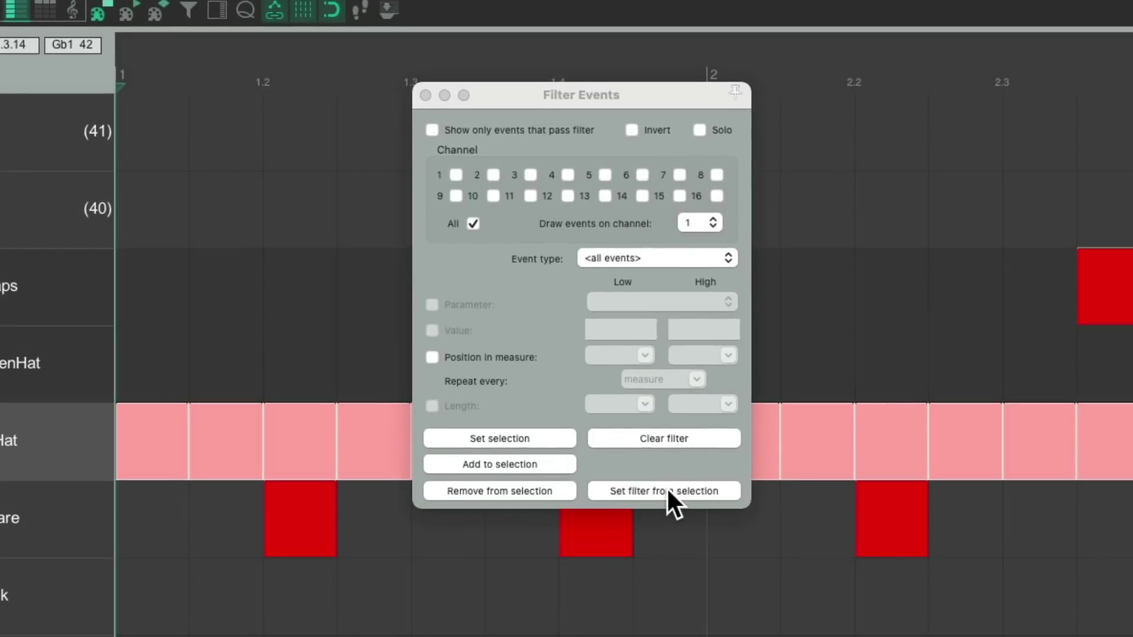
pyautogui.click(669, 491)
pyautogui.click(644, 354)
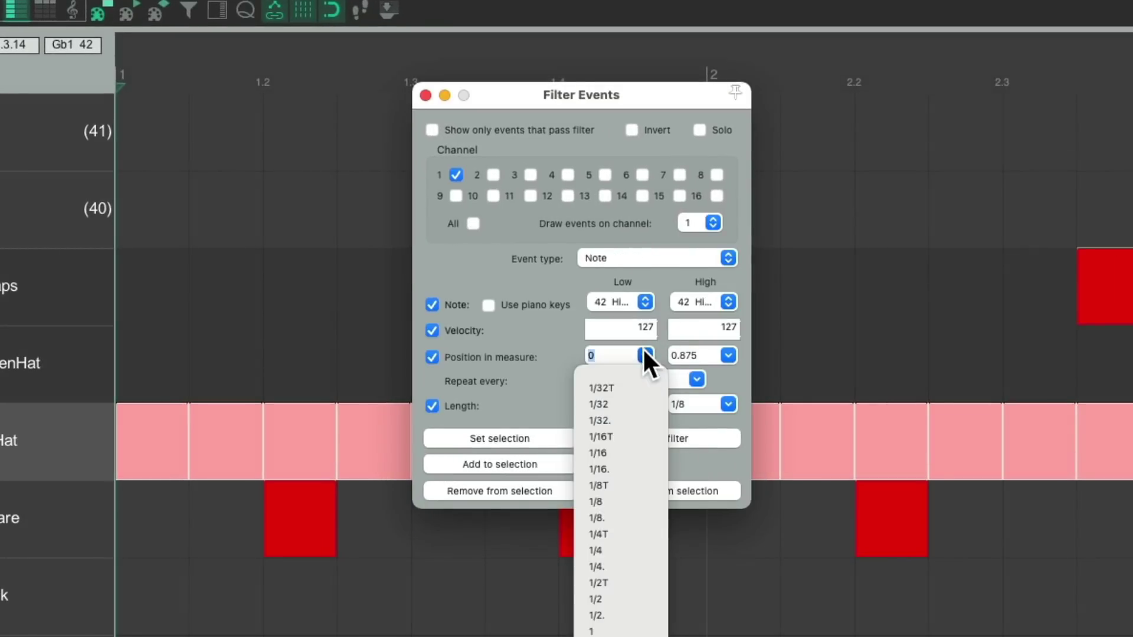
pyautogui.click(634, 499)
pyautogui.click(723, 354)
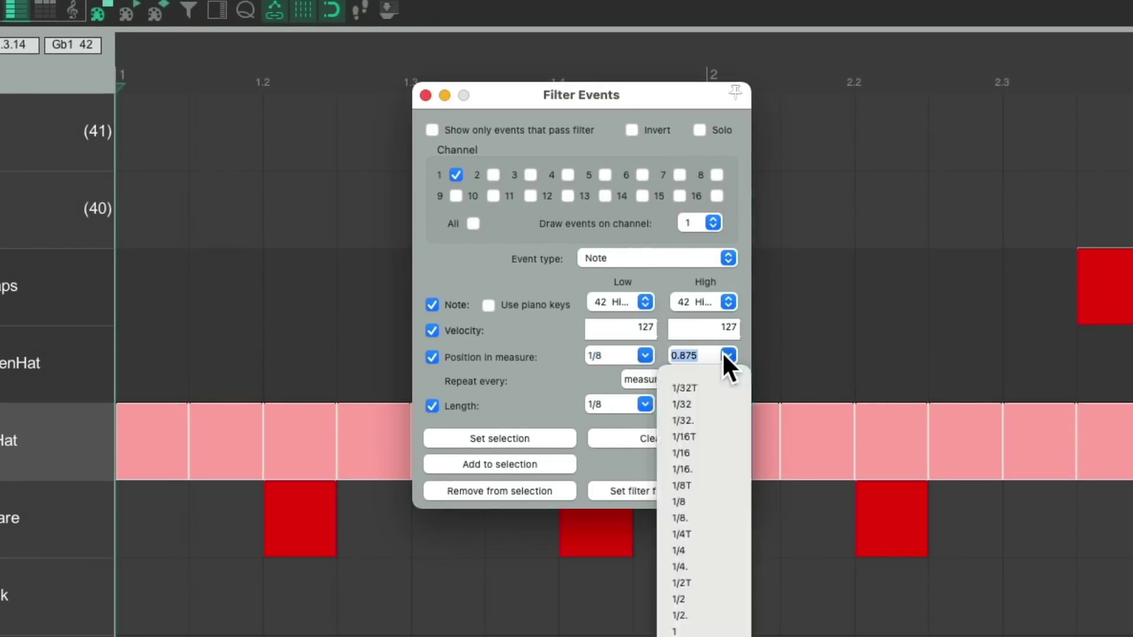
pyautogui.click(706, 501)
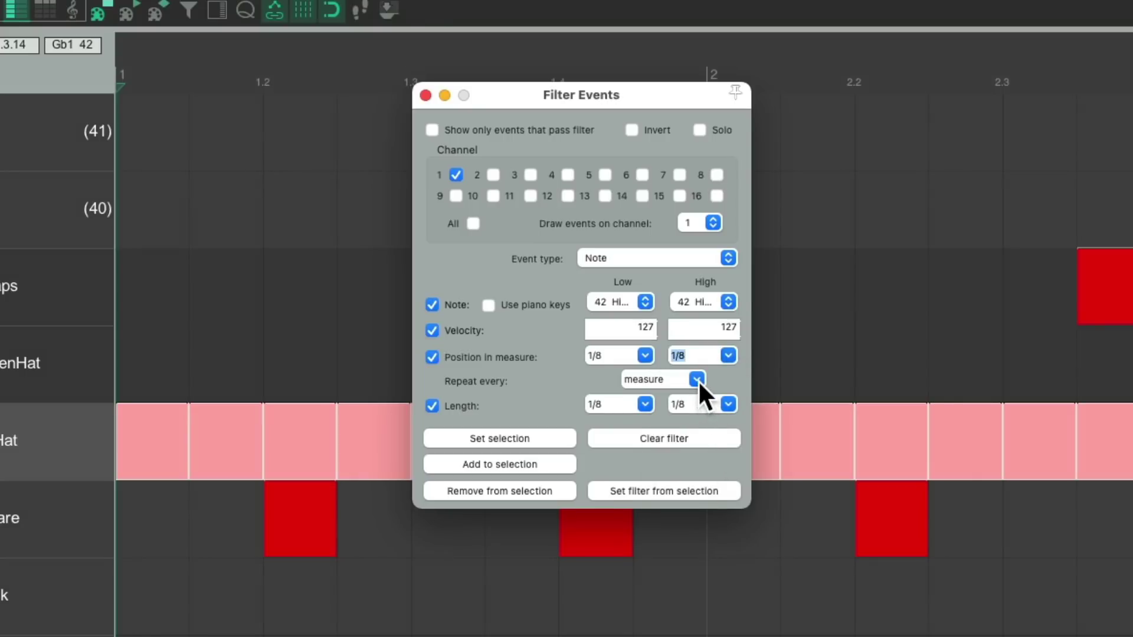
pyautogui.click(697, 380)
pyautogui.click(671, 442)
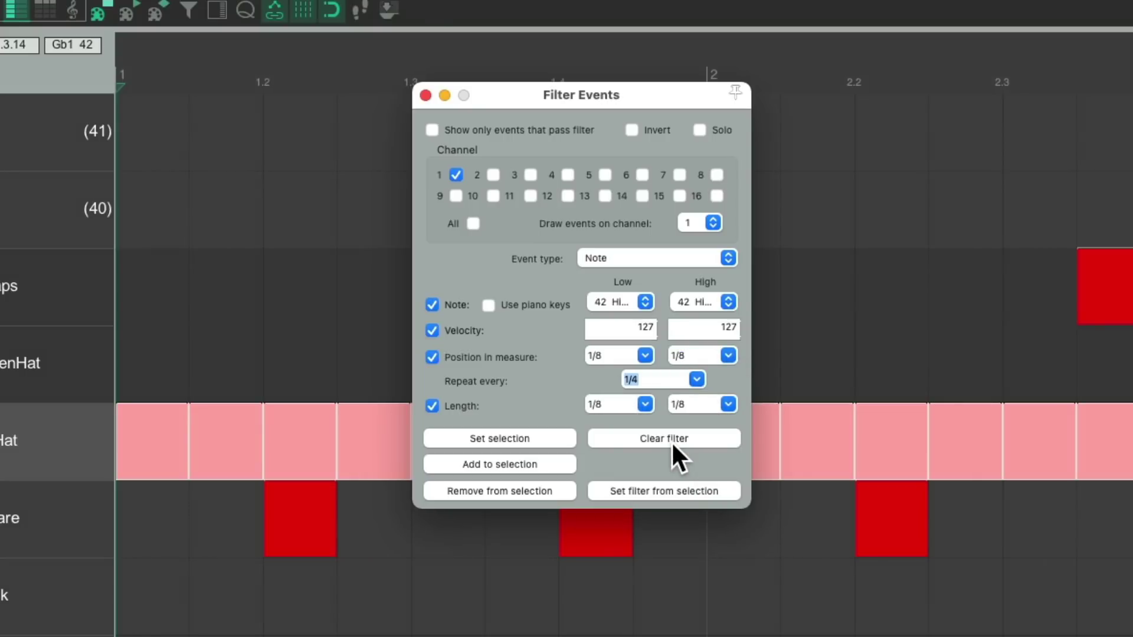
pyautogui.click(557, 431)
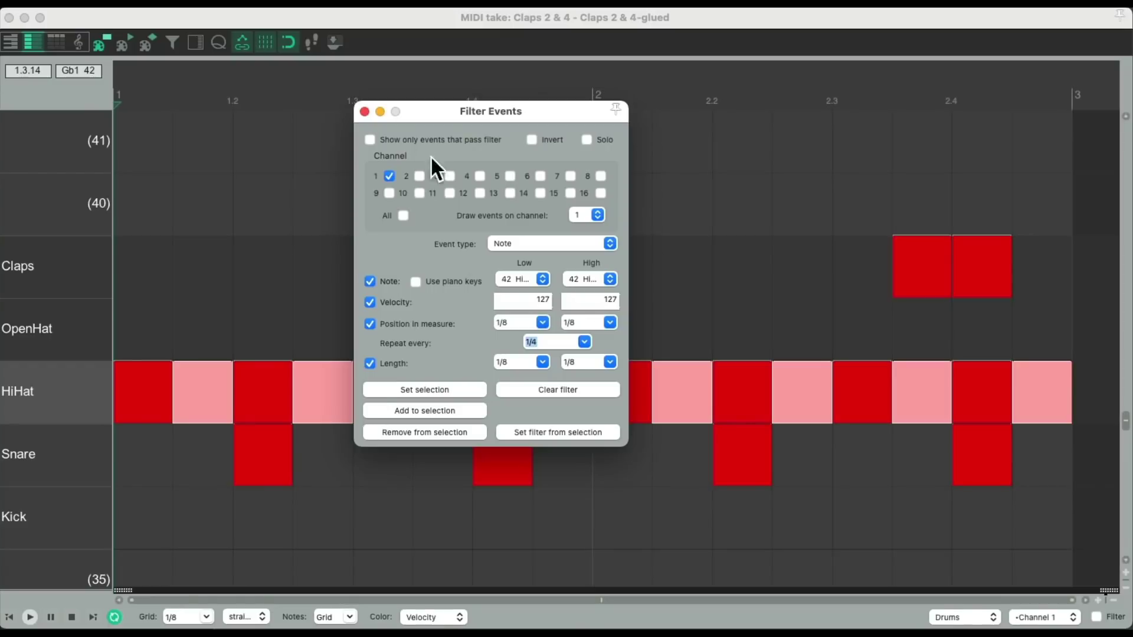
pyautogui.click(364, 111)
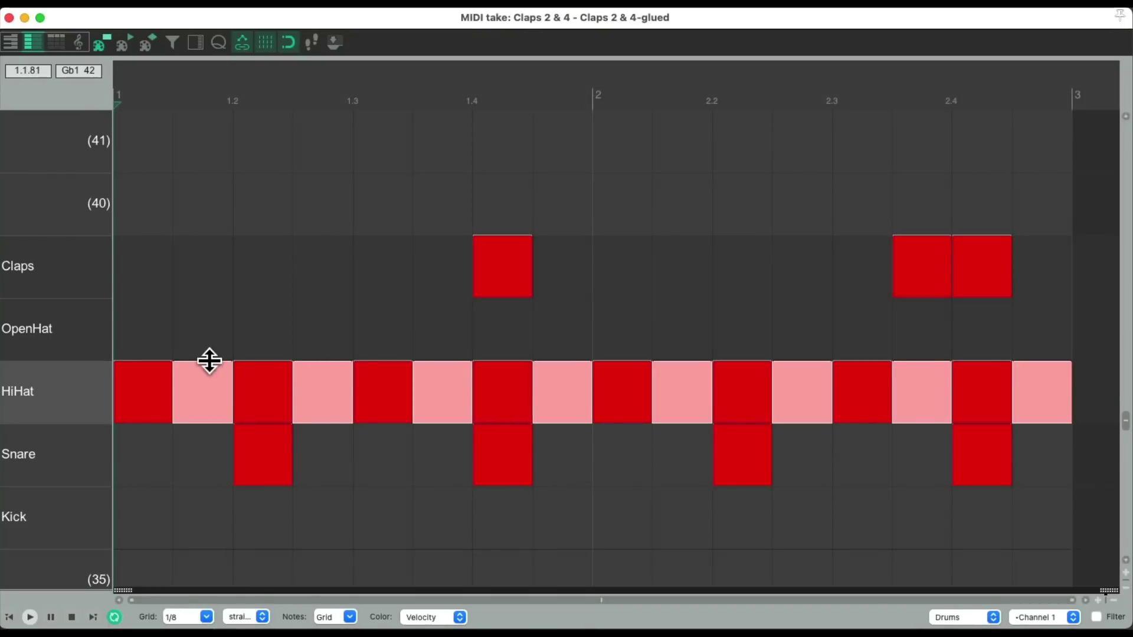
# Step: Drop the selected off-beat hi-hats to velocity 58, then delete all snare and clap notes
pyautogui.moveTo(210, 360); pyautogui.dragTo(210, 407)
pyautogui.press('space')
pyautogui.press('space')
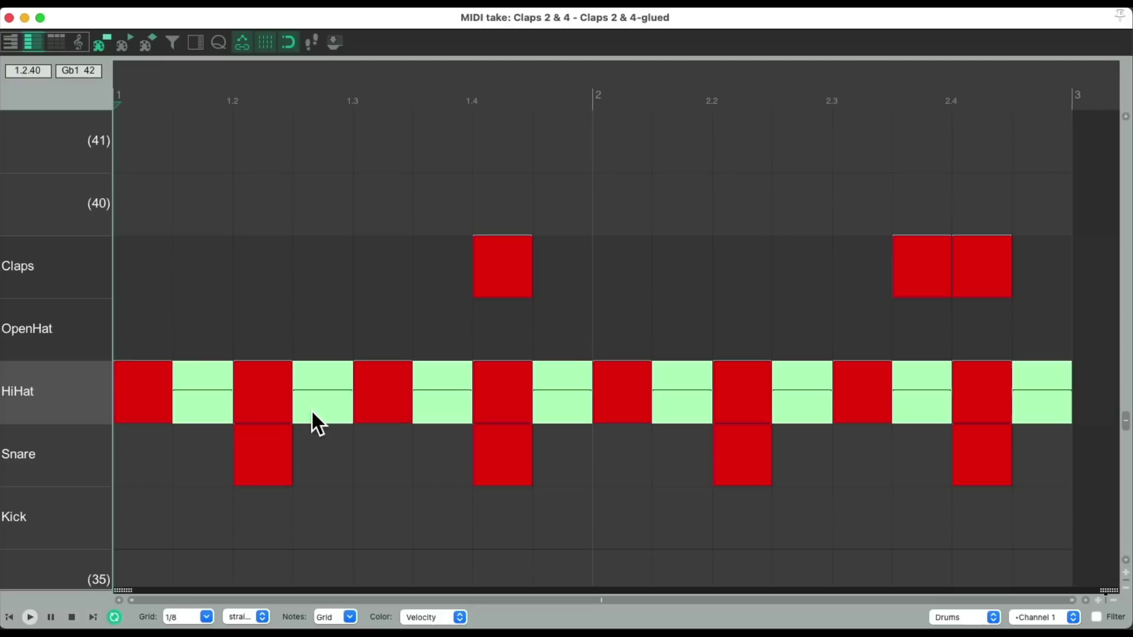
pyautogui.click(68, 448)
pyautogui.press('Delete')
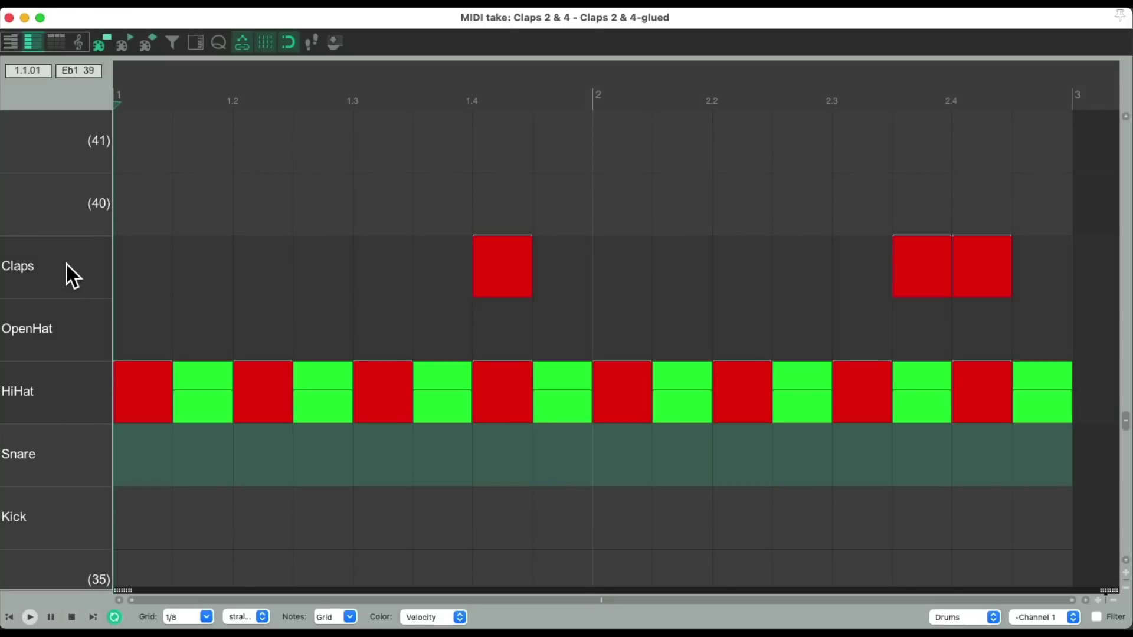
pyautogui.click(66, 264)
pyautogui.press('Delete')
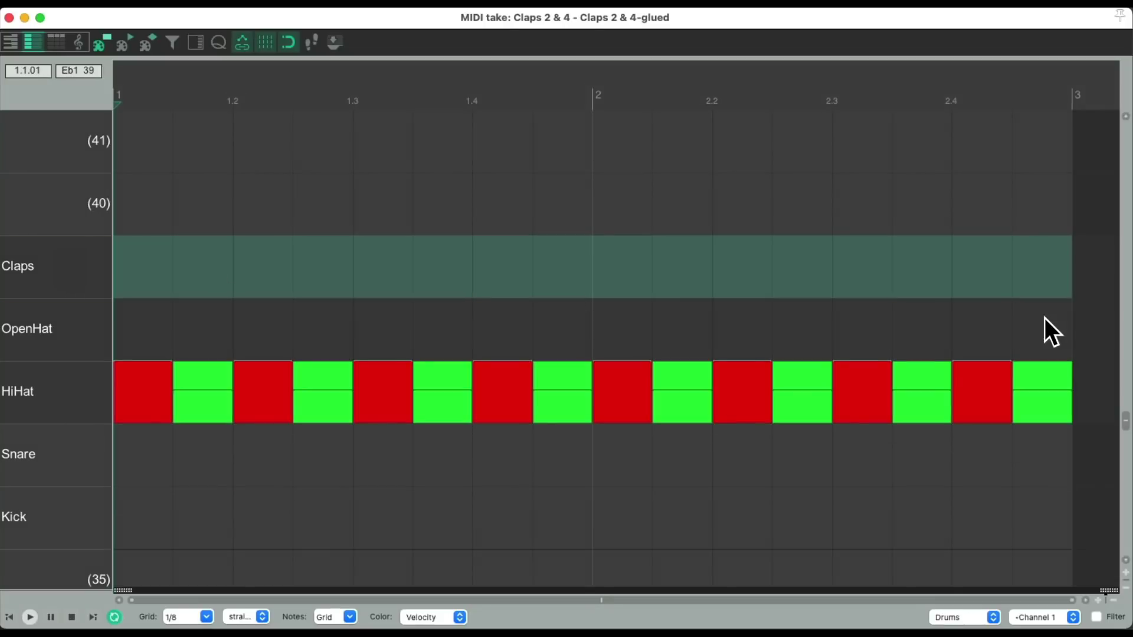
# Step: Swap the last closed hi-hat for an OpenHat note at 2.4.5 and play the pattern
pyautogui.click(1052, 332)
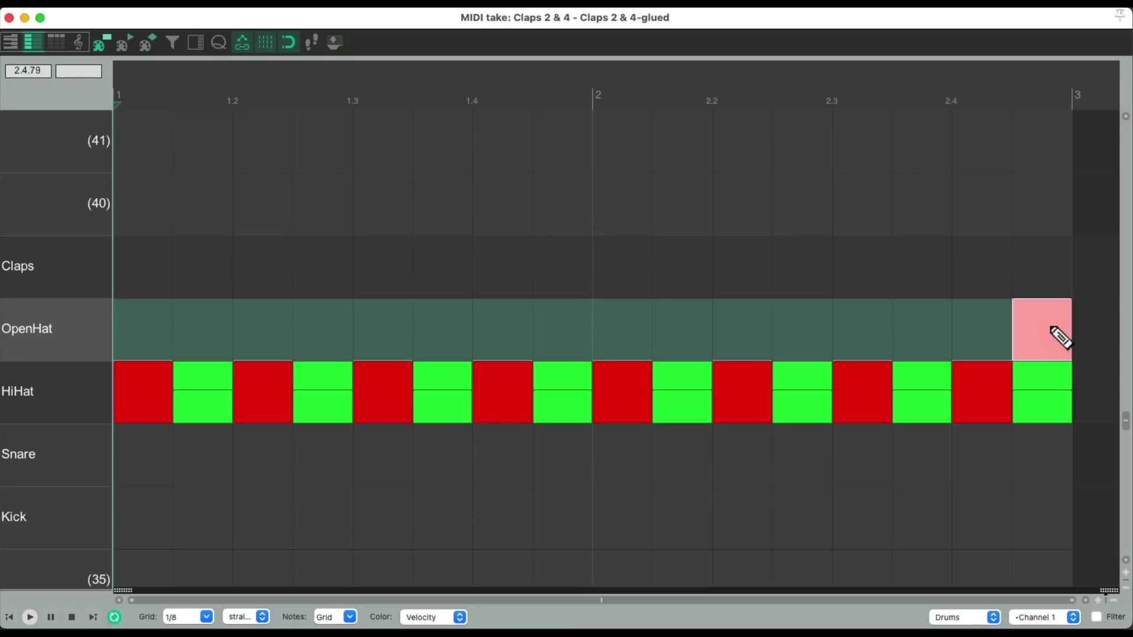
pyautogui.click(1043, 370)
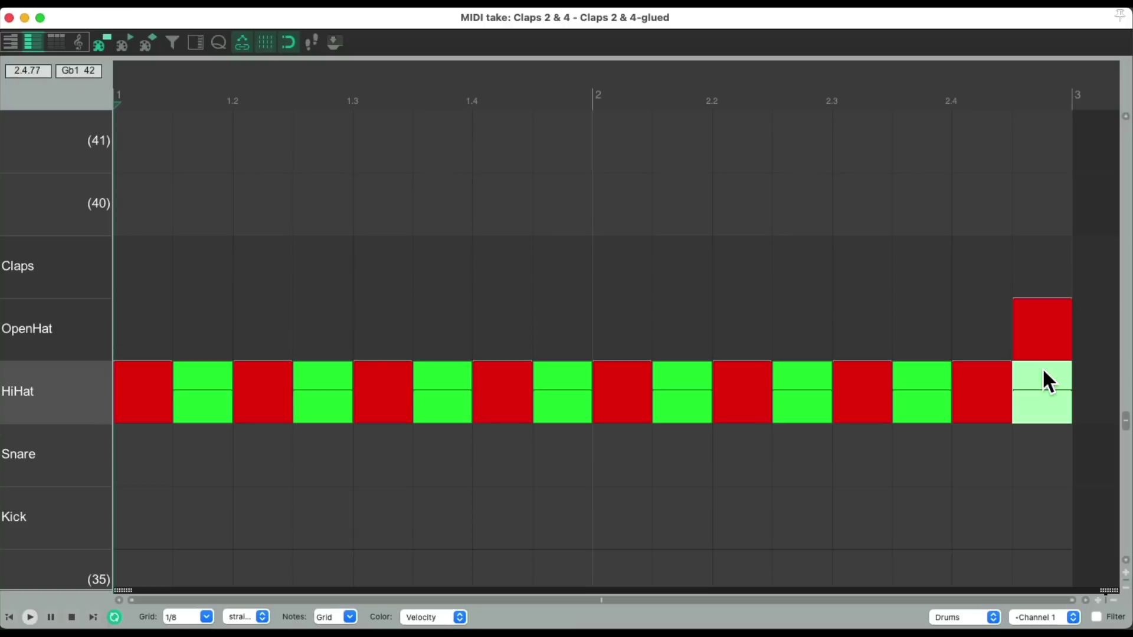
pyautogui.press('Delete')
pyautogui.press('space')
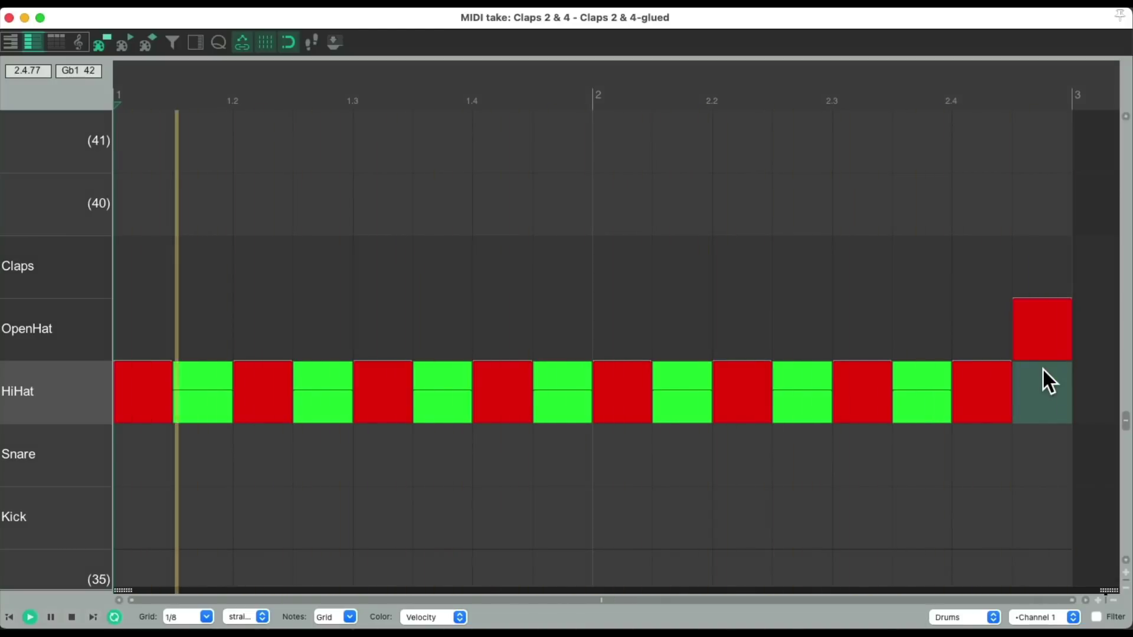
pyautogui.press('space')
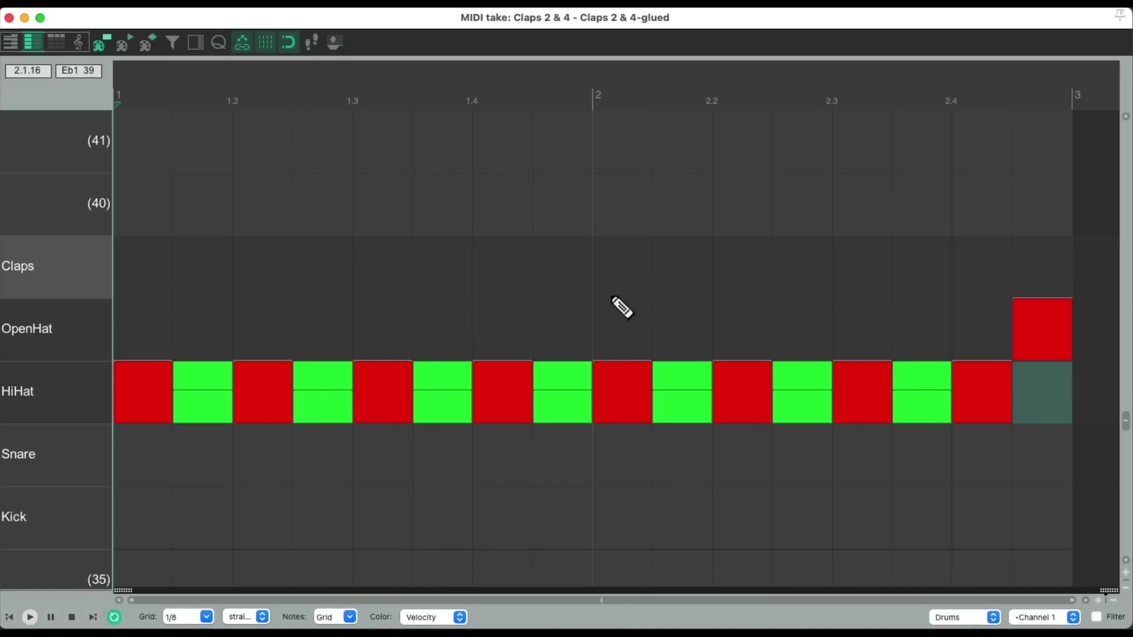
# Step: Export the project MIDI as 'Hi Hat.MID' into the MIDI Files folder
pyautogui.click(9, 17)
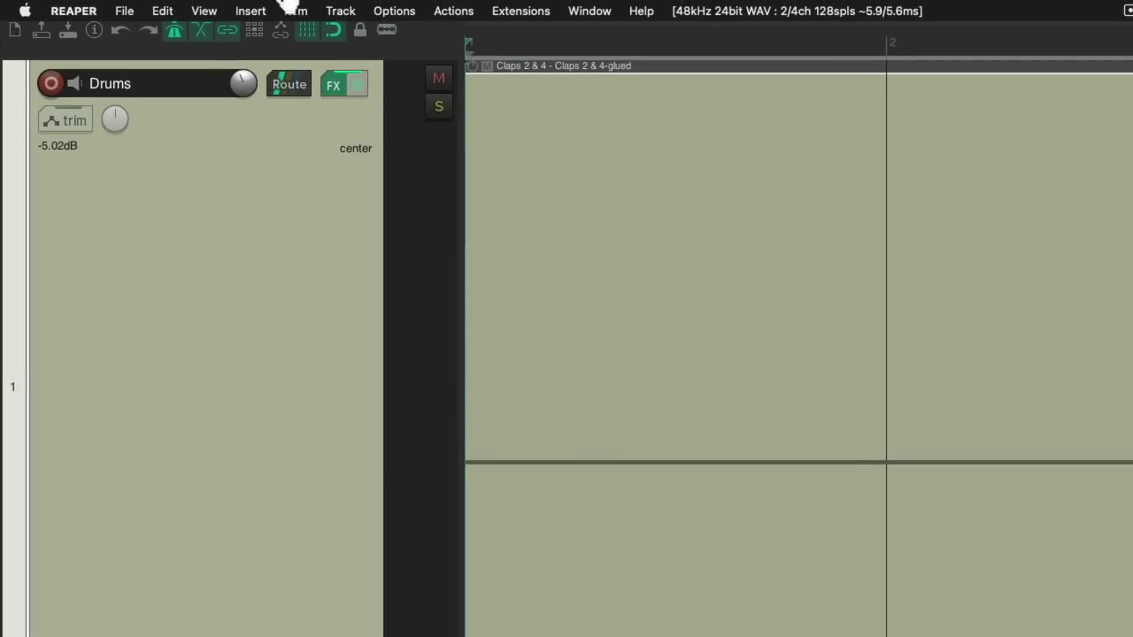
pyautogui.click(124, 11)
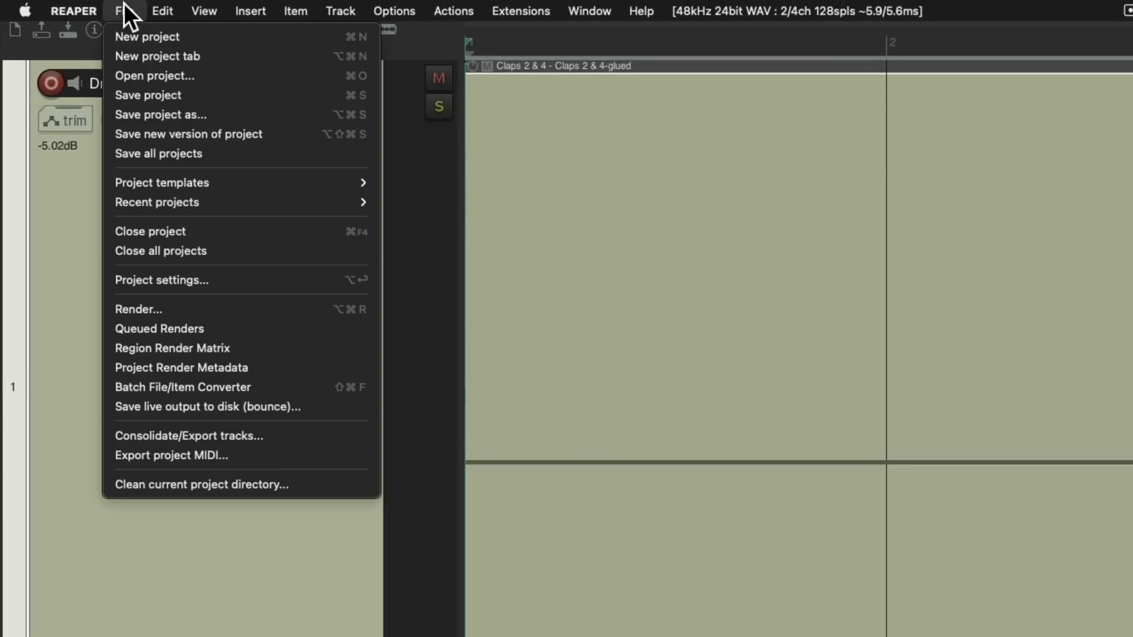
pyautogui.click(116, 455)
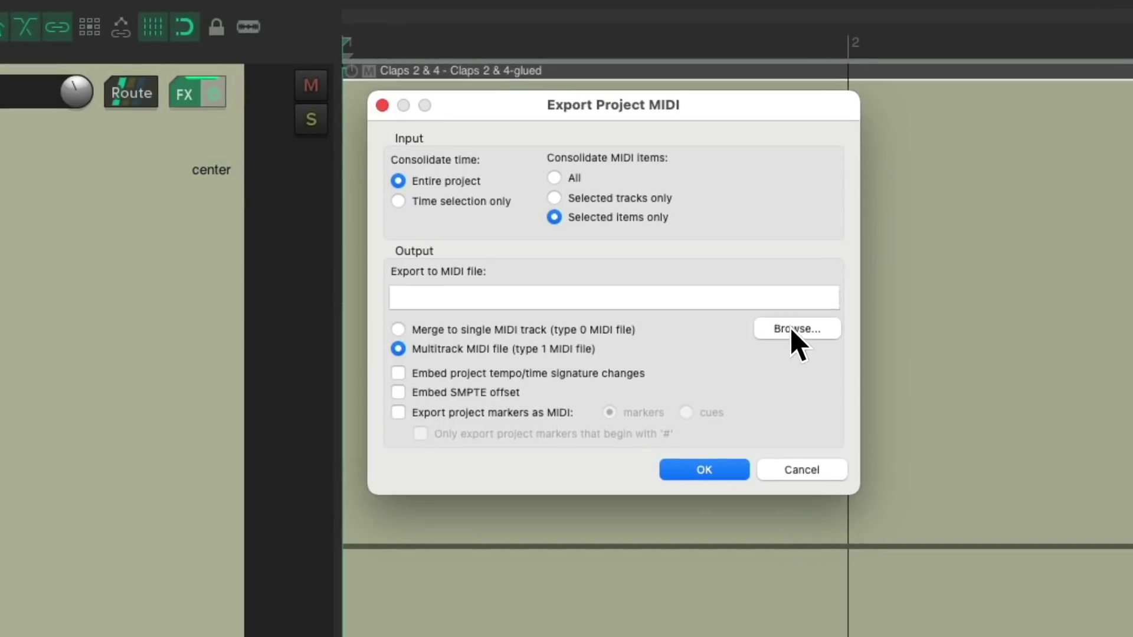
pyautogui.click(791, 328)
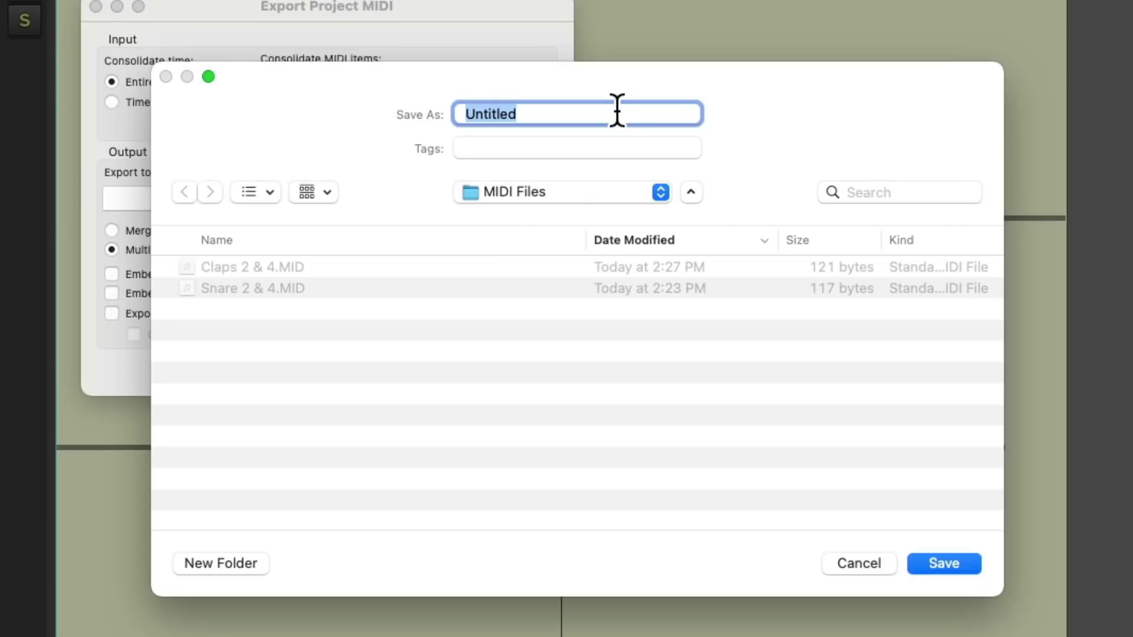
pyautogui.write('Hi Hat')
pyautogui.press('Return')
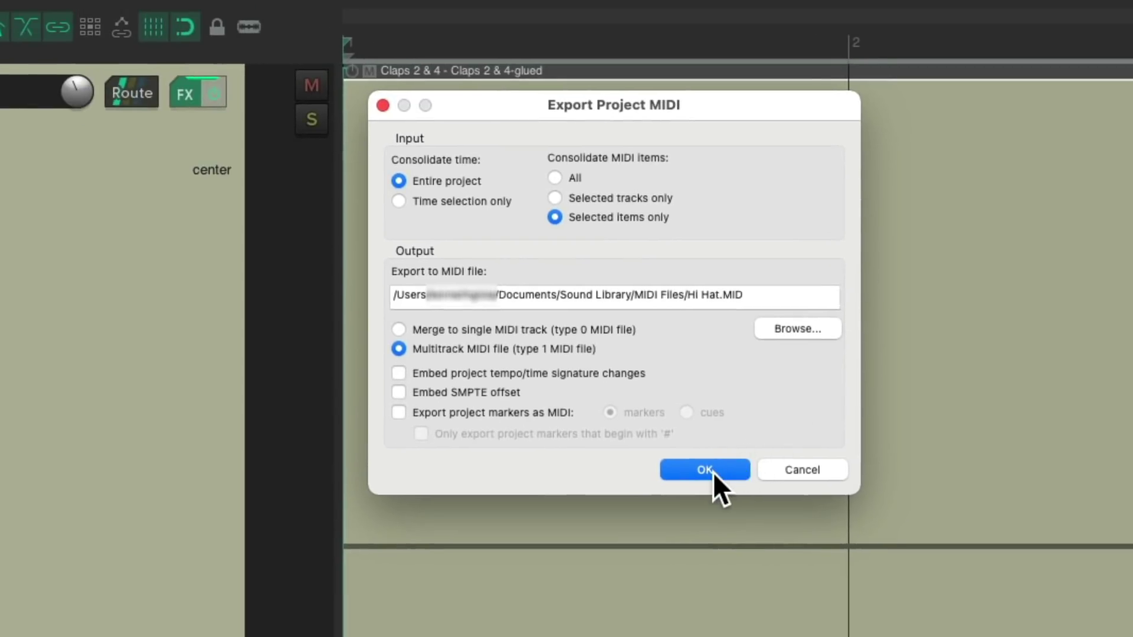
pyautogui.click(669, 455)
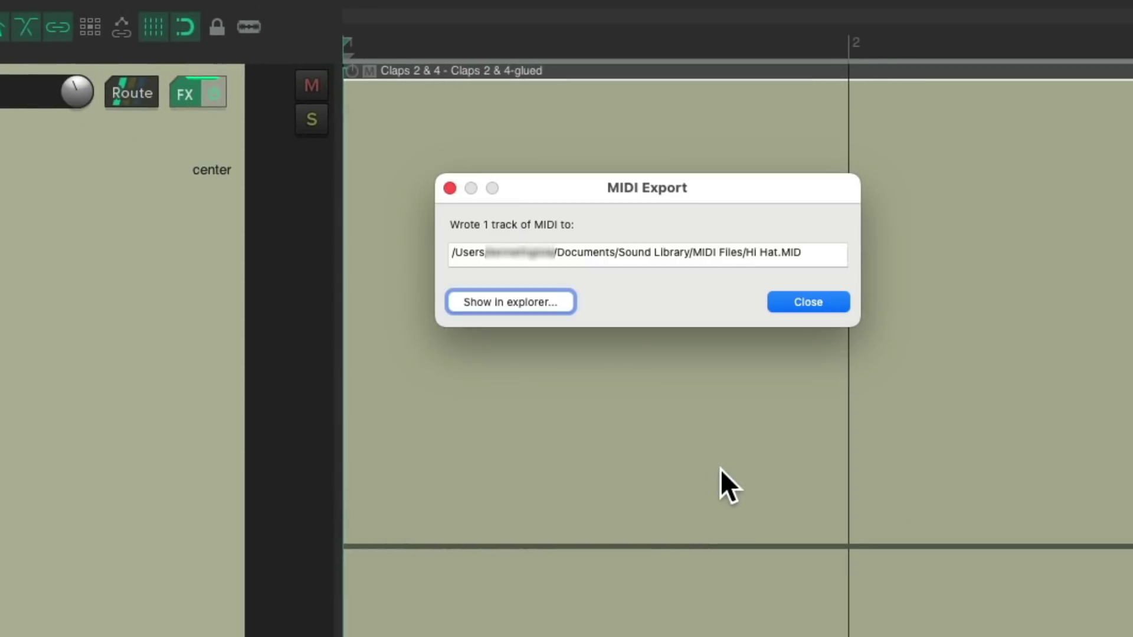
pyautogui.click(812, 298)
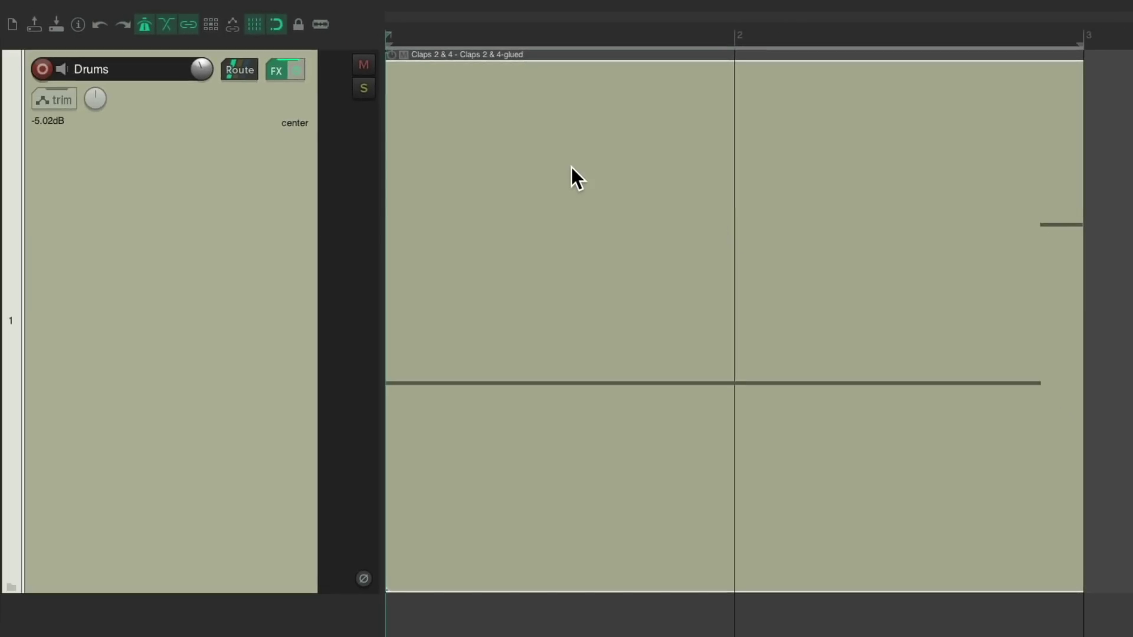
# Step: Delete the glued claps item and place Hi Hat.MID from Media Explorer onto the Drums track
pyautogui.press('Delete')
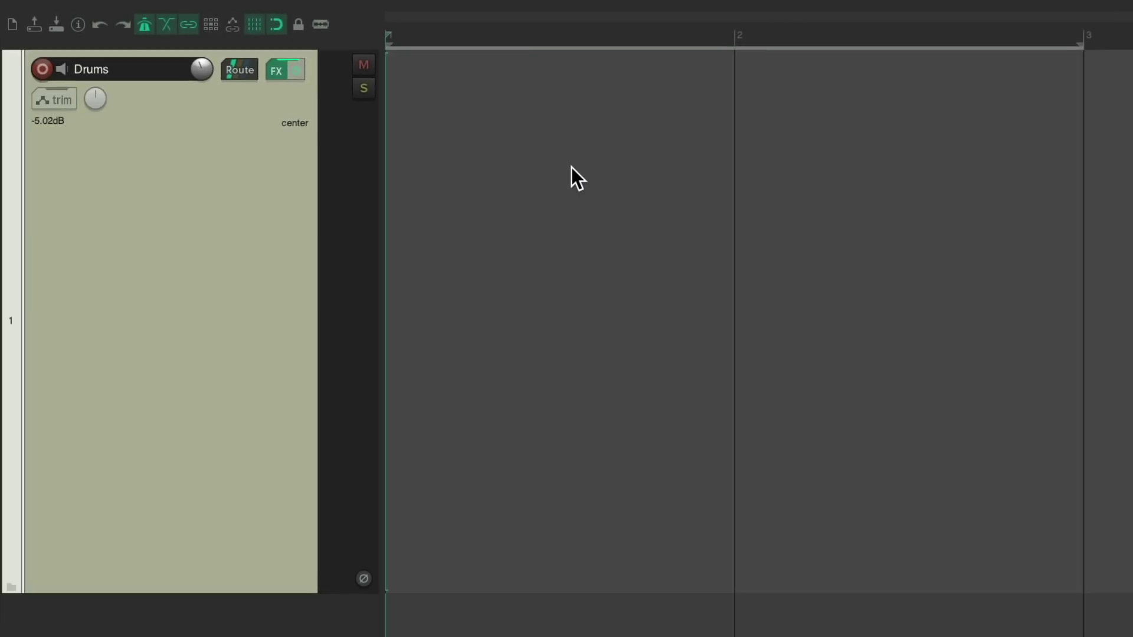
pyautogui.press('super+alt+x')
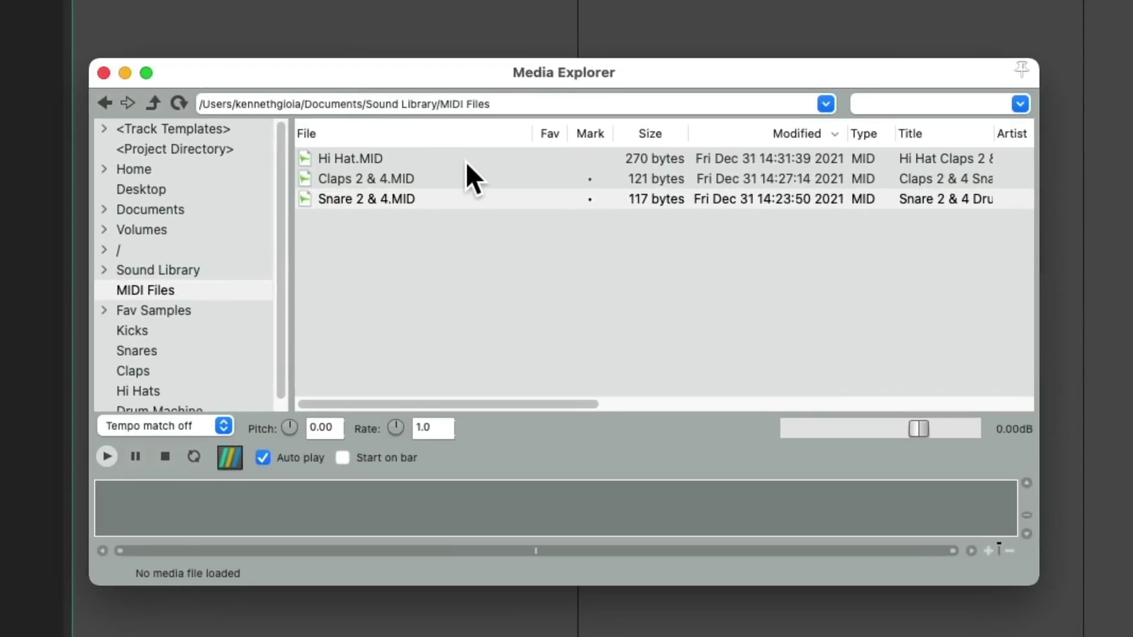
pyautogui.click(466, 161)
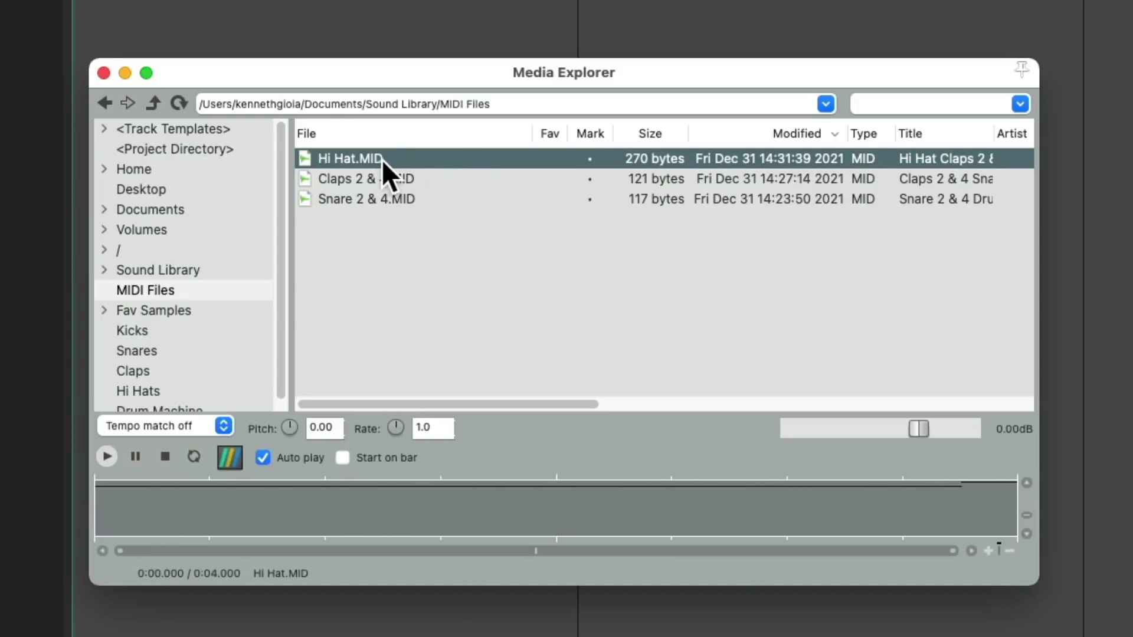
pyautogui.moveTo(375, 160); pyautogui.dragTo(81, 4)
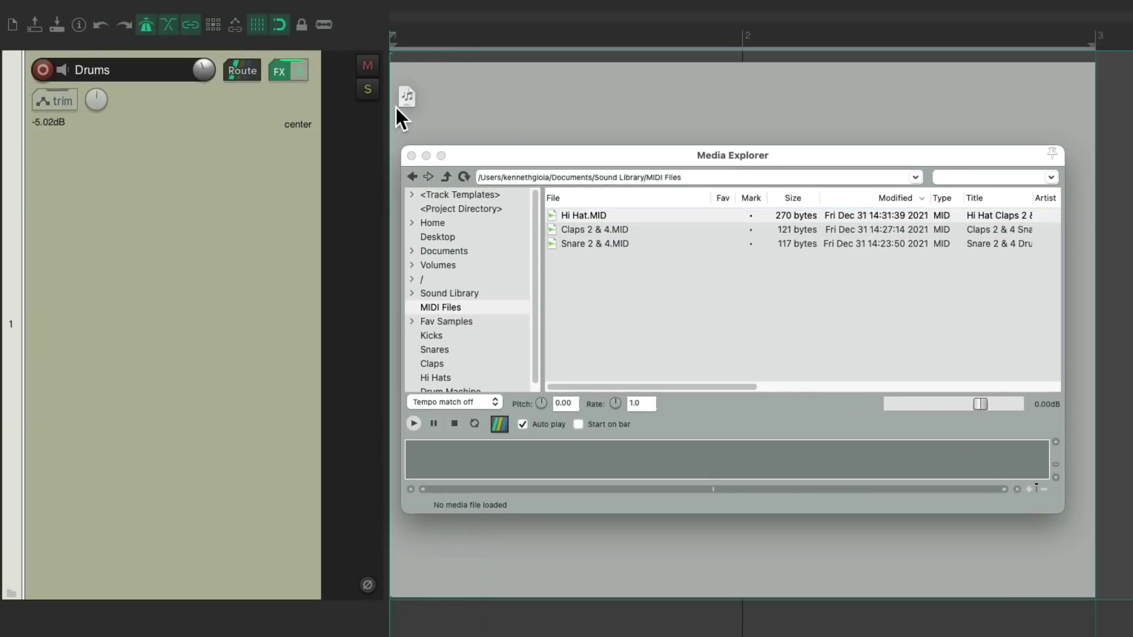
pyautogui.moveTo(395, 108); pyautogui.dragTo(397, 108)
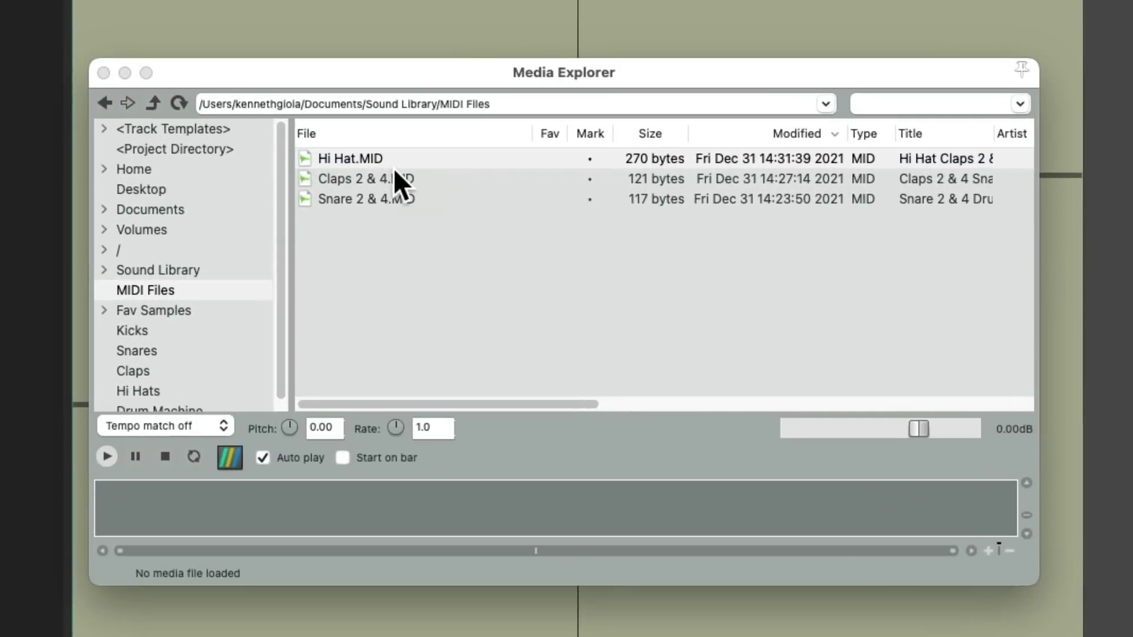
# Step: Merge Claps 2 & 4.MID and Snare 2 & 4.MID into the Hi Hat item
pyautogui.moveTo(380, 171); pyautogui.dragTo(149, 44)
pyautogui.press('Return')
pyautogui.moveTo(376, 198); pyautogui.dragTo(124, 0)
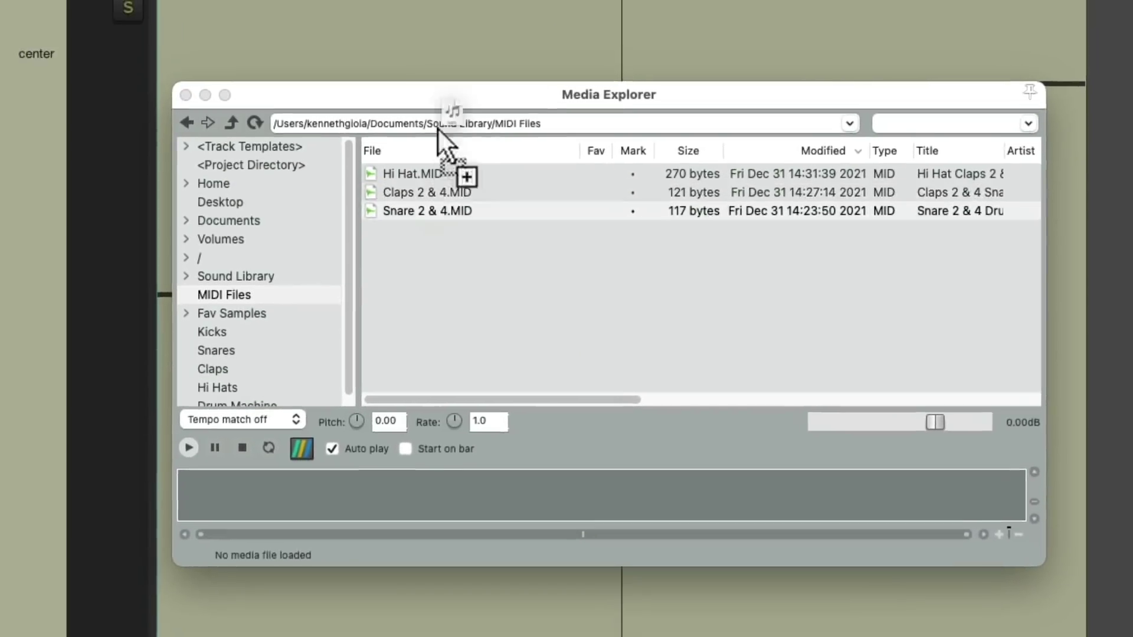
pyautogui.moveTo(426, 104); pyautogui.dragTo(397, 111)
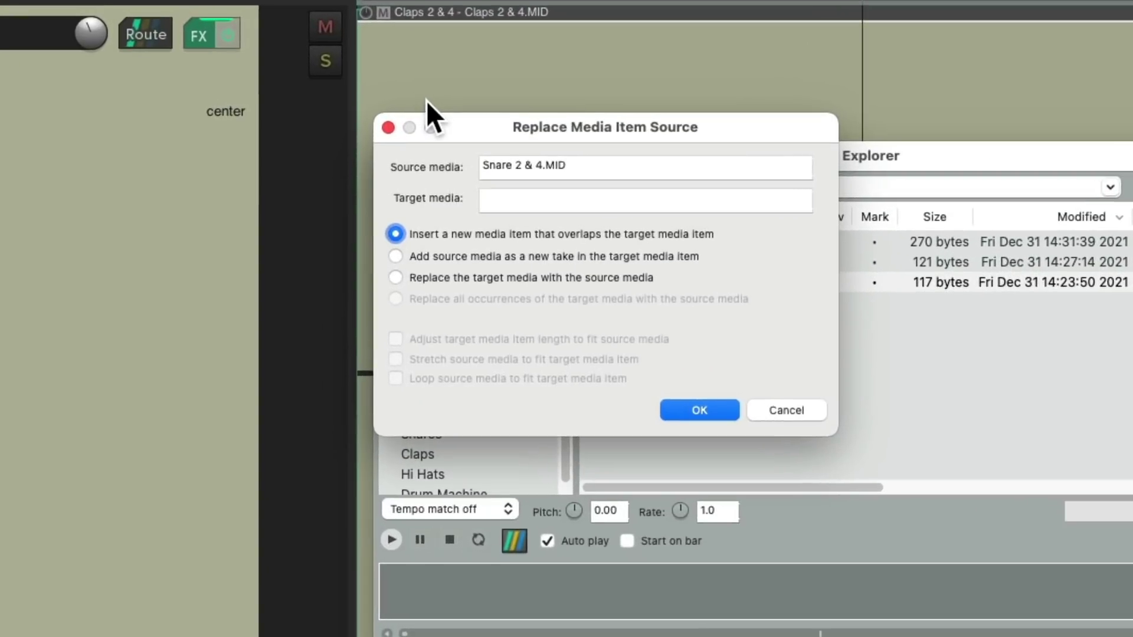
pyautogui.press('Return')
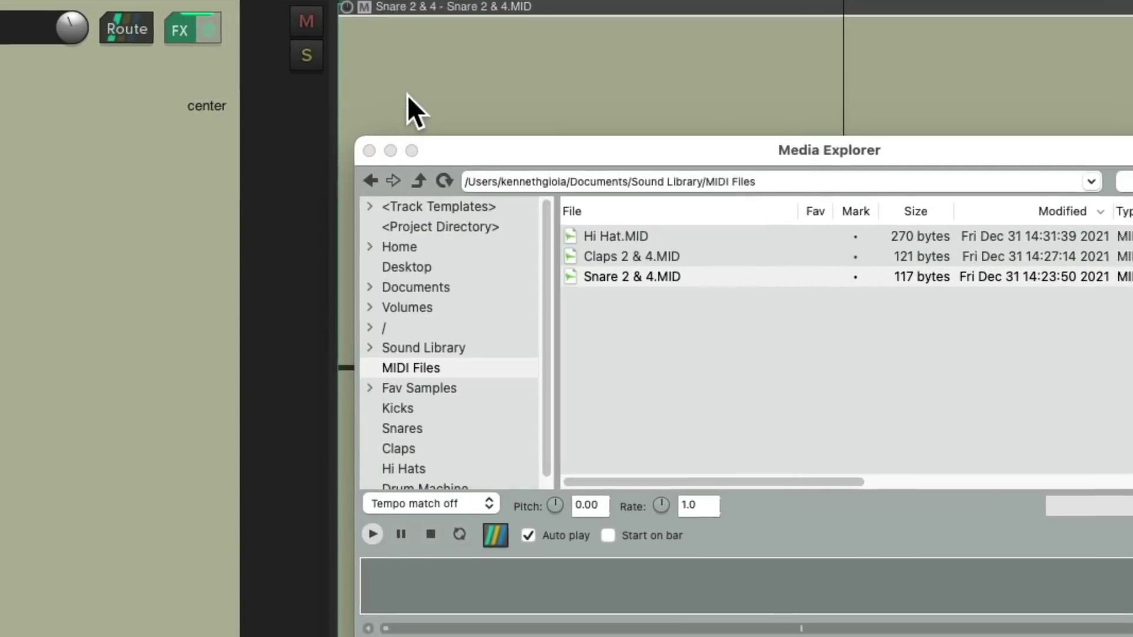
# Step: Play back the rebuilt drum item and select it
pyautogui.click(368, 151)
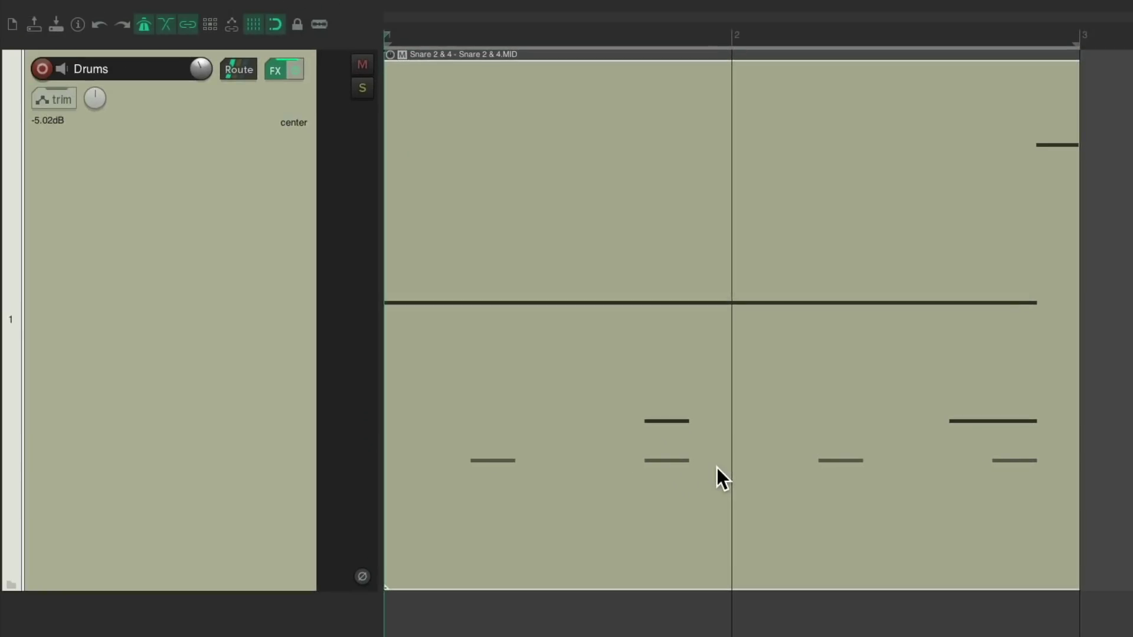
pyautogui.press('space')
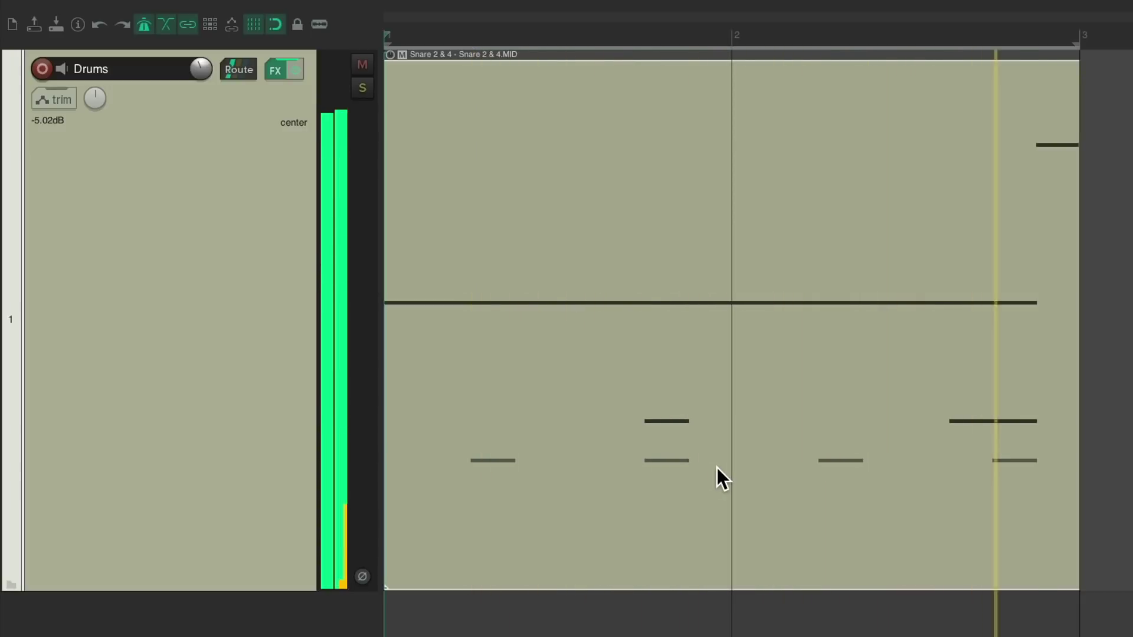
pyautogui.press('space')
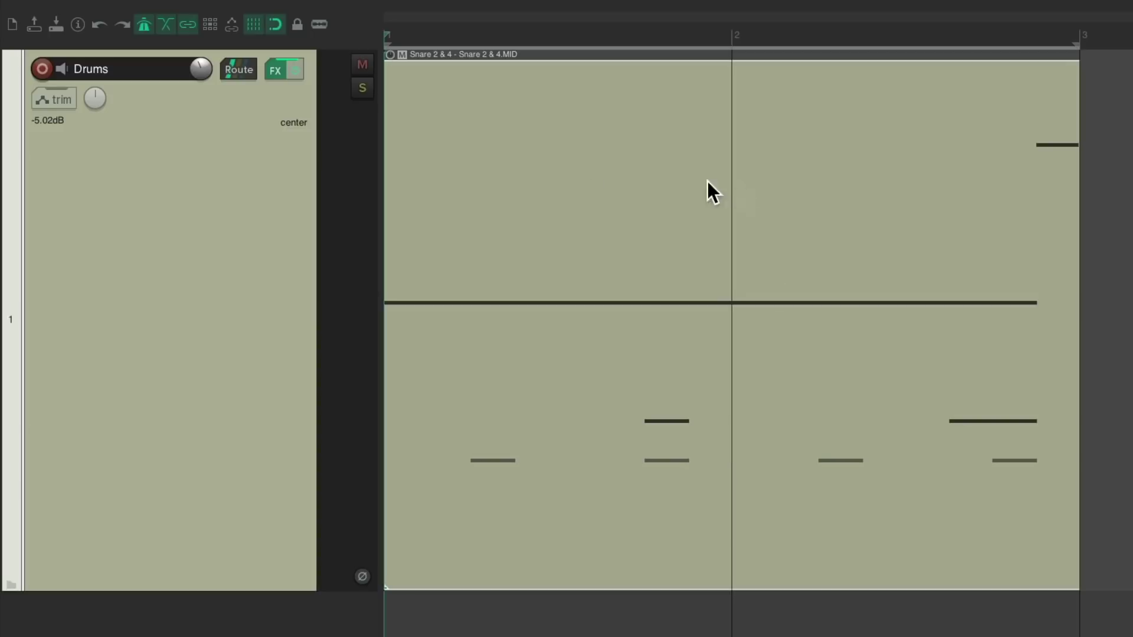
pyautogui.click(583, 308)
# Step: Delete the drum item, edit the project tempo, and place Hi Hat.MID from Media Explorer
pyautogui.press('Delete')
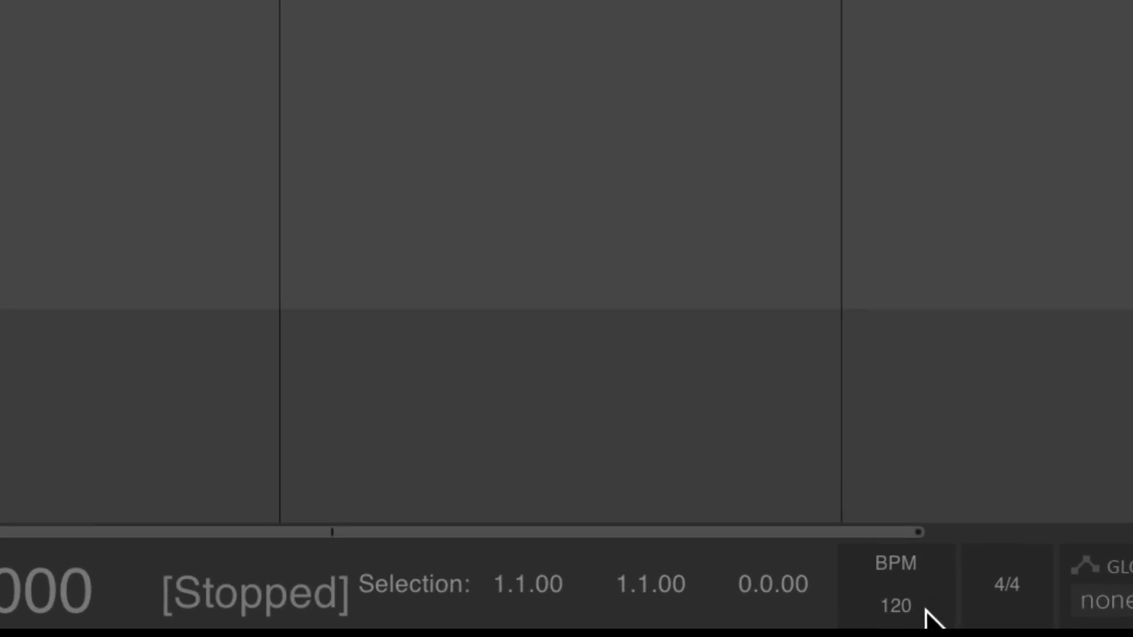
pyautogui.click(914, 627)
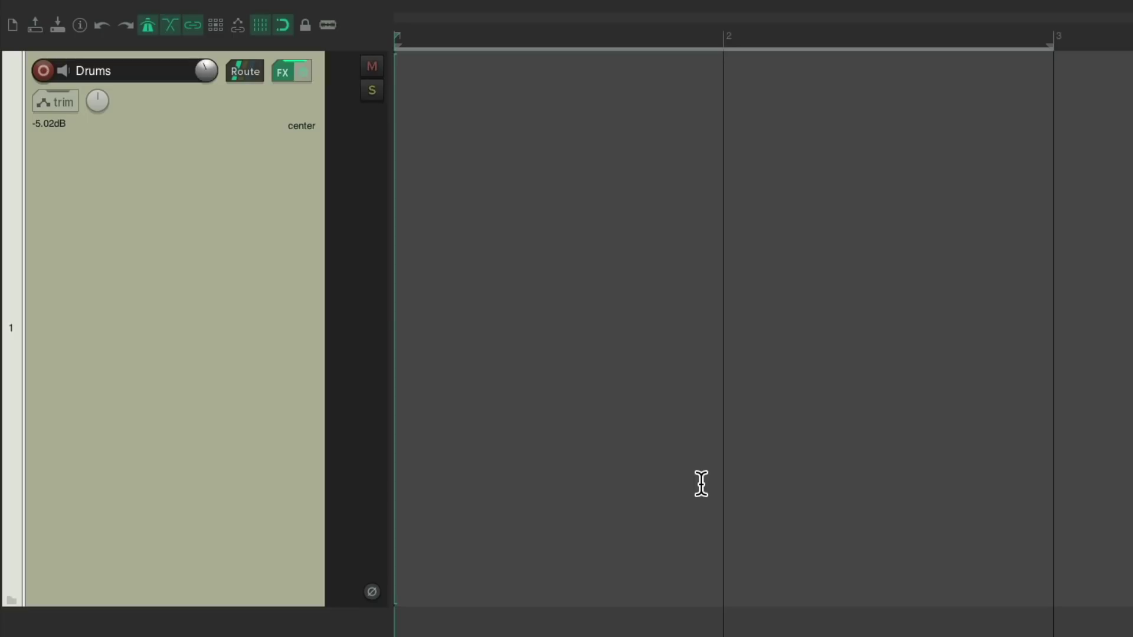
pyautogui.press('super+alt+x')
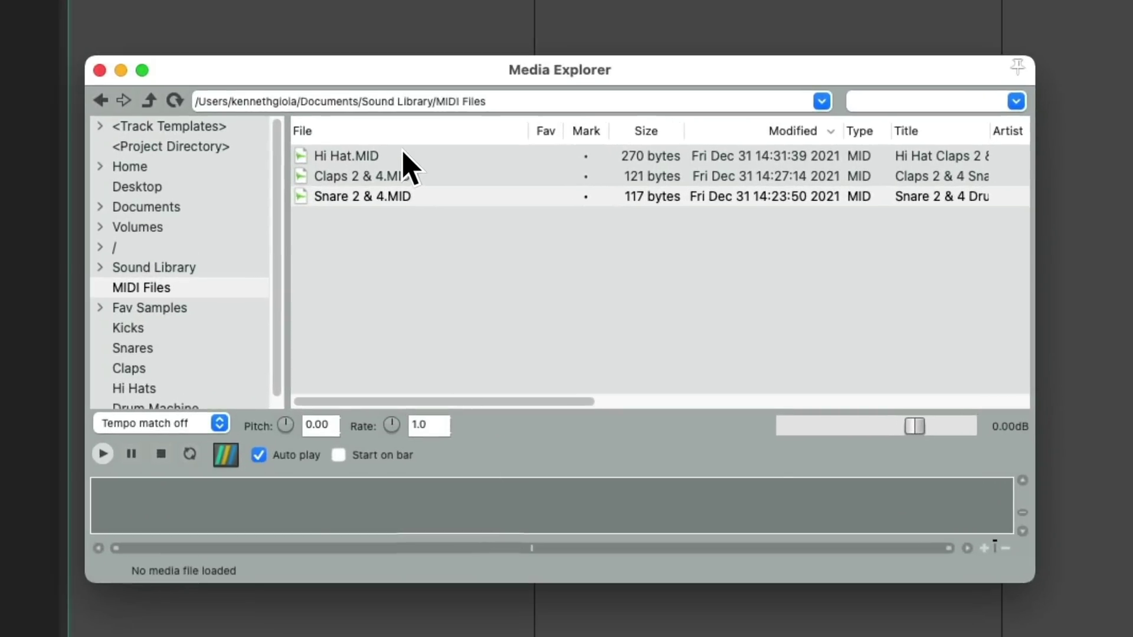
pyautogui.click(402, 153)
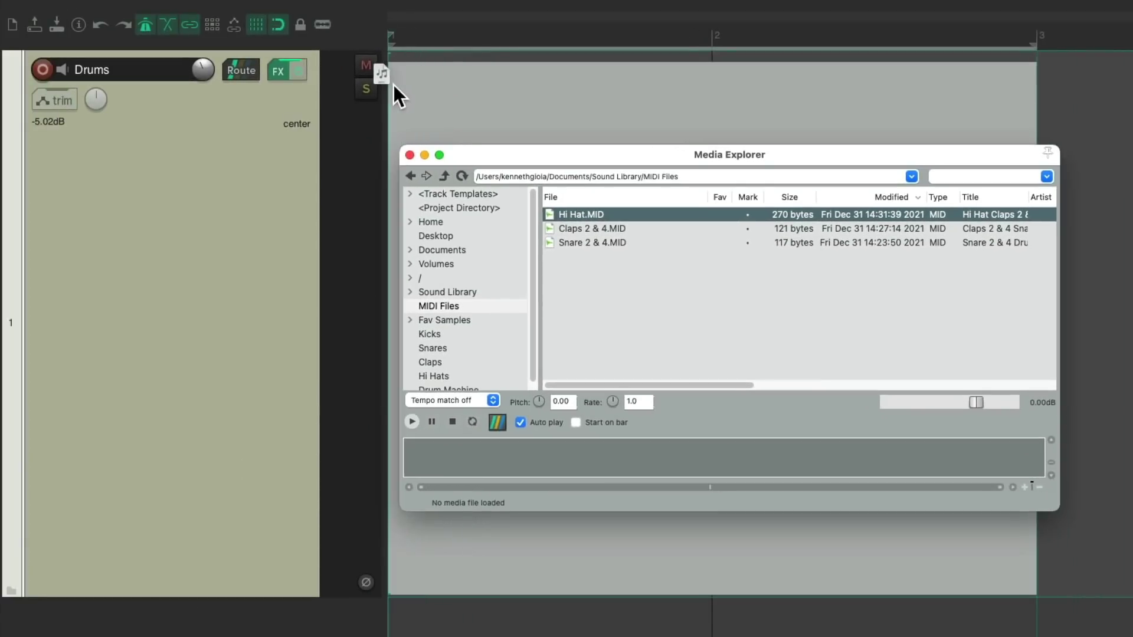
pyautogui.click(392, 86)
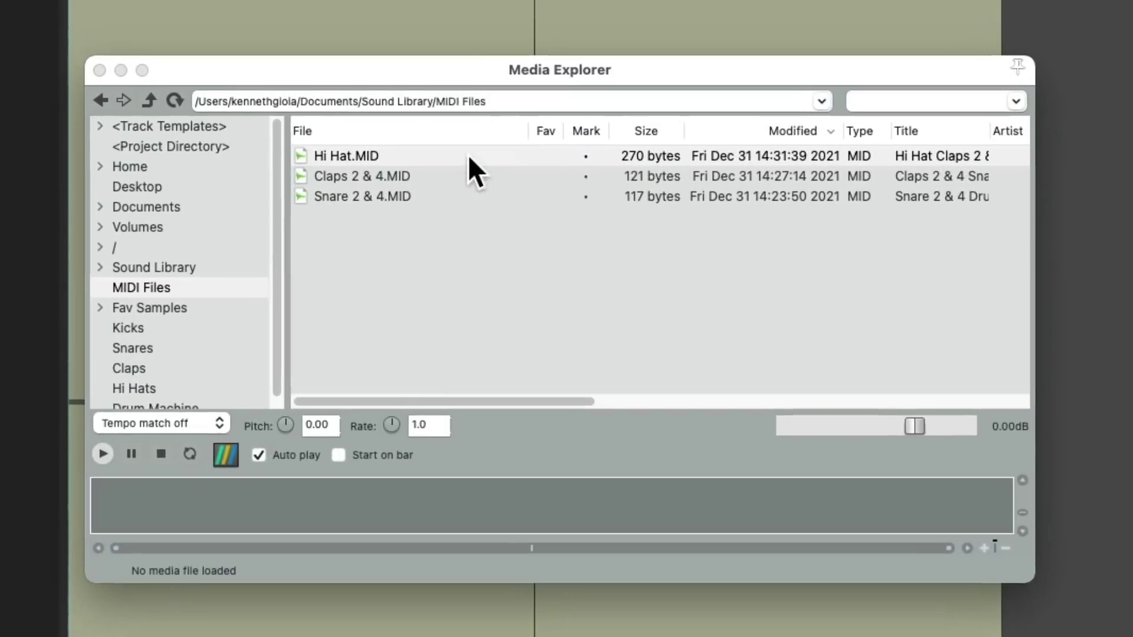
# Step: Insert Claps 2 & 4.MID and Snare 2 & 4.MID into the drum item and play it
pyautogui.moveTo(396, 174); pyautogui.dragTo(103, 9)
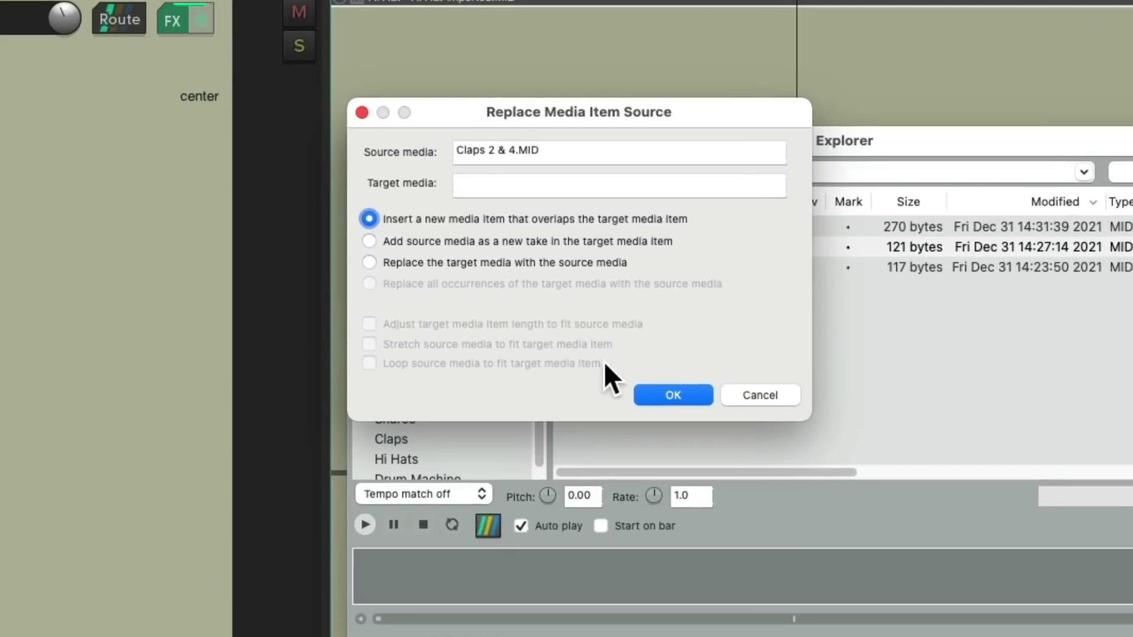
pyautogui.click(647, 395)
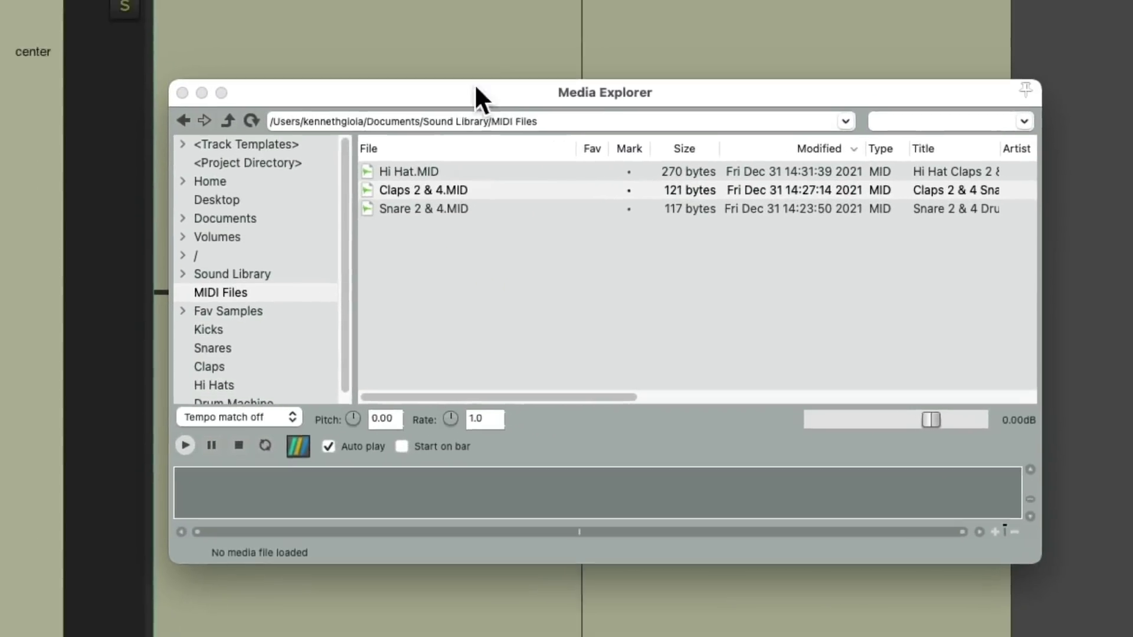
pyautogui.moveTo(475, 83); pyautogui.dragTo(163, 12)
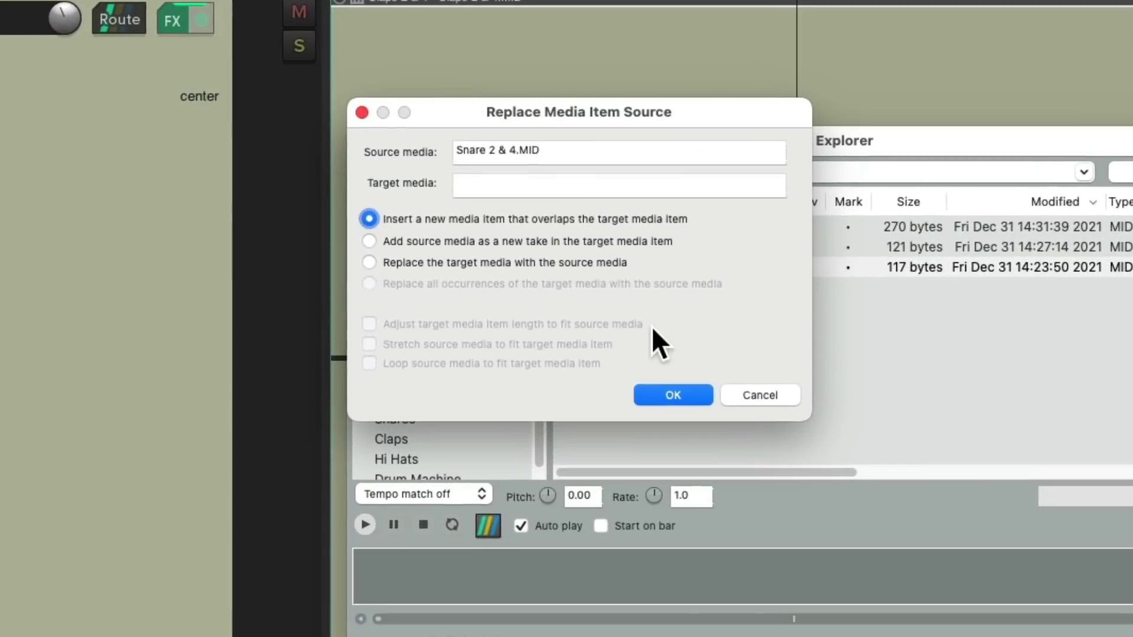
pyautogui.click(657, 395)
pyautogui.click(118, 68)
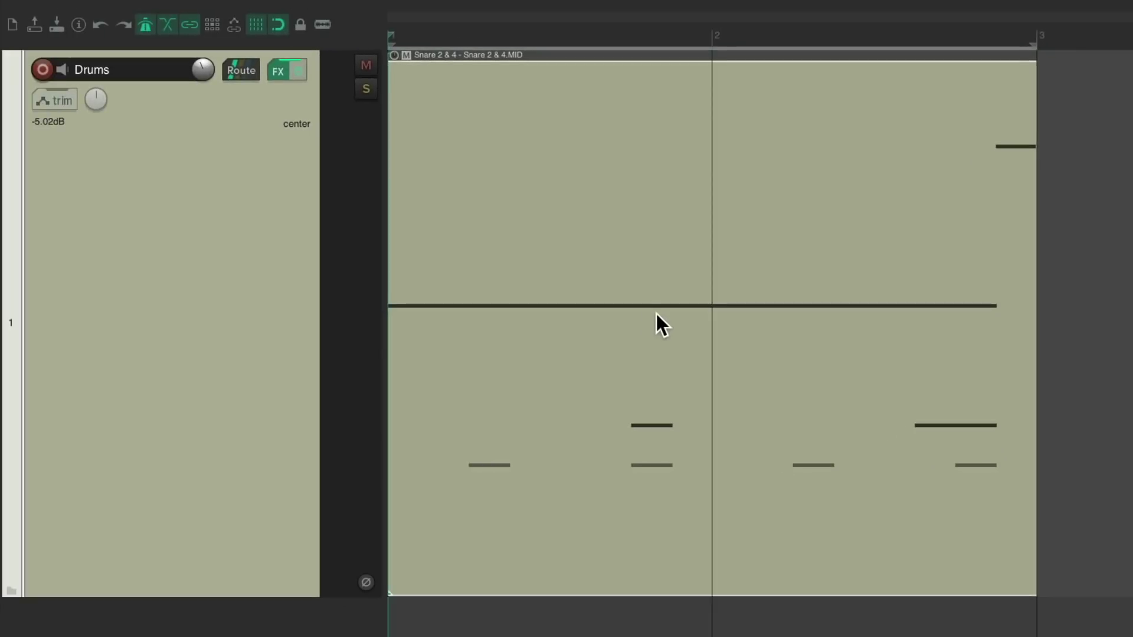
pyautogui.press('space')
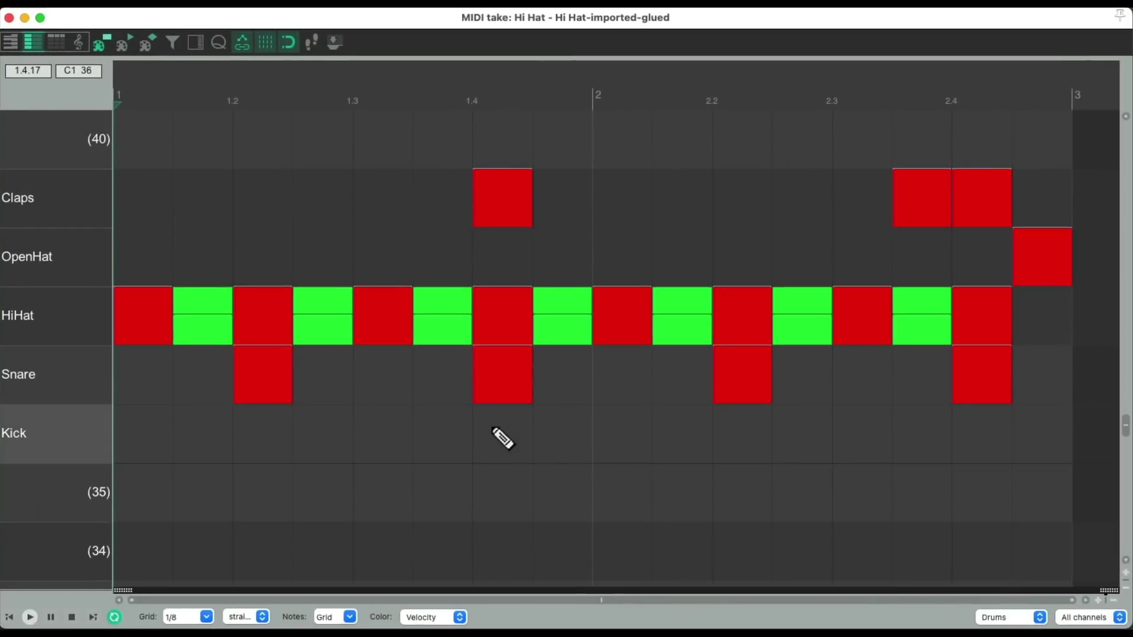
# Step: Draw Kick notes at 1.1, 1.2.5, 1.3.5, 1.4.5, 2.1 and 2.3, then play them back
pyautogui.click(157, 442)
pyautogui.click(334, 447)
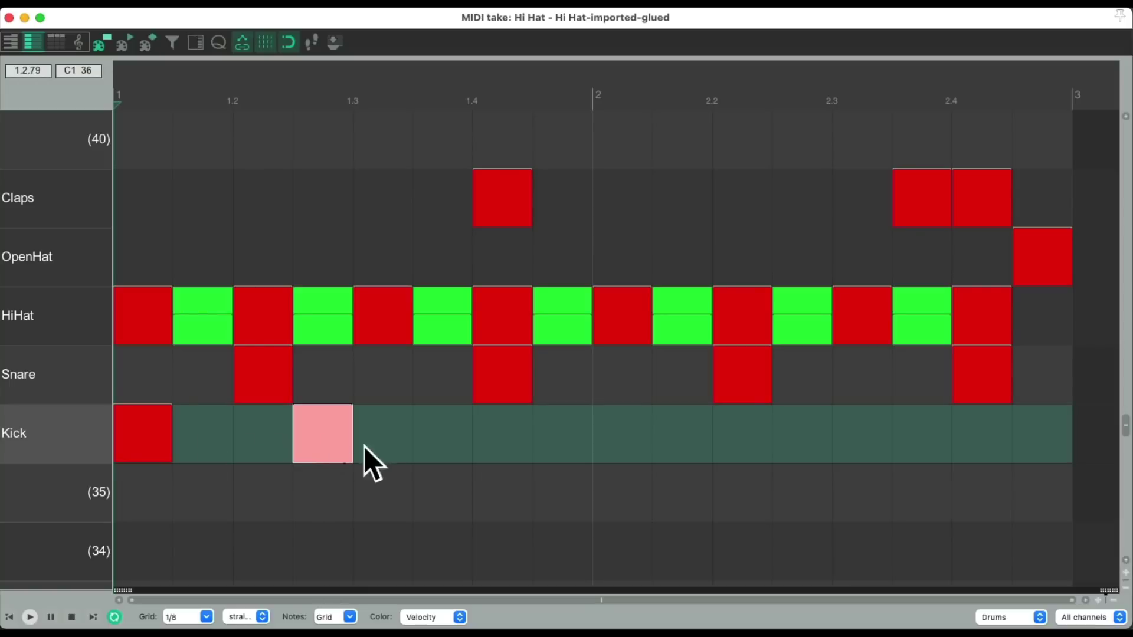
pyautogui.click(444, 450)
pyautogui.click(564, 449)
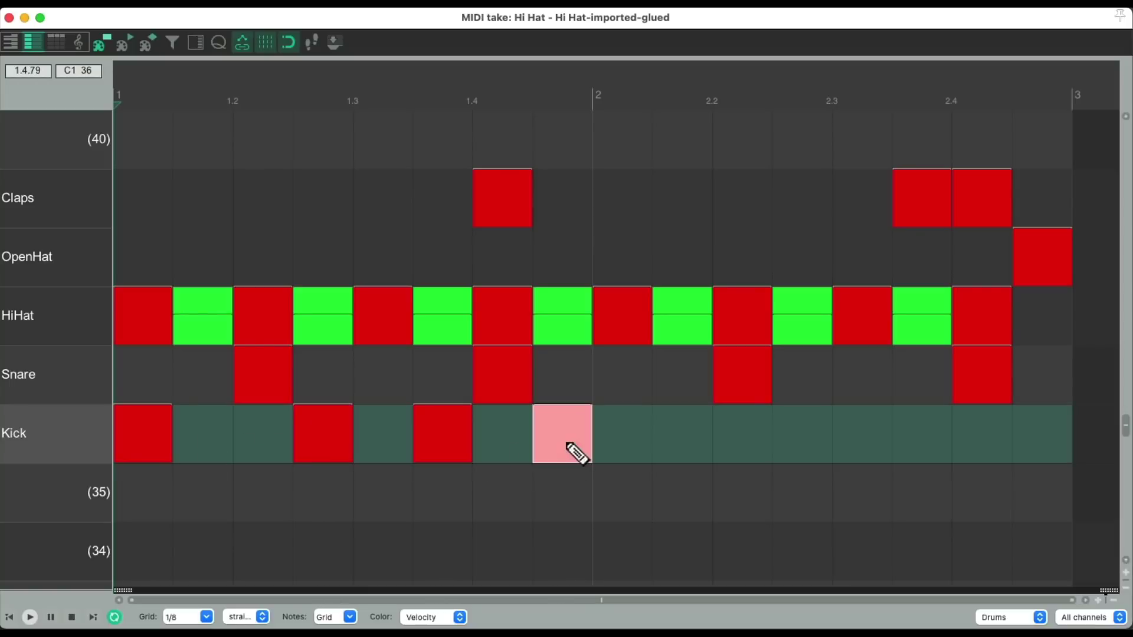
pyautogui.click(623, 448)
pyautogui.click(864, 450)
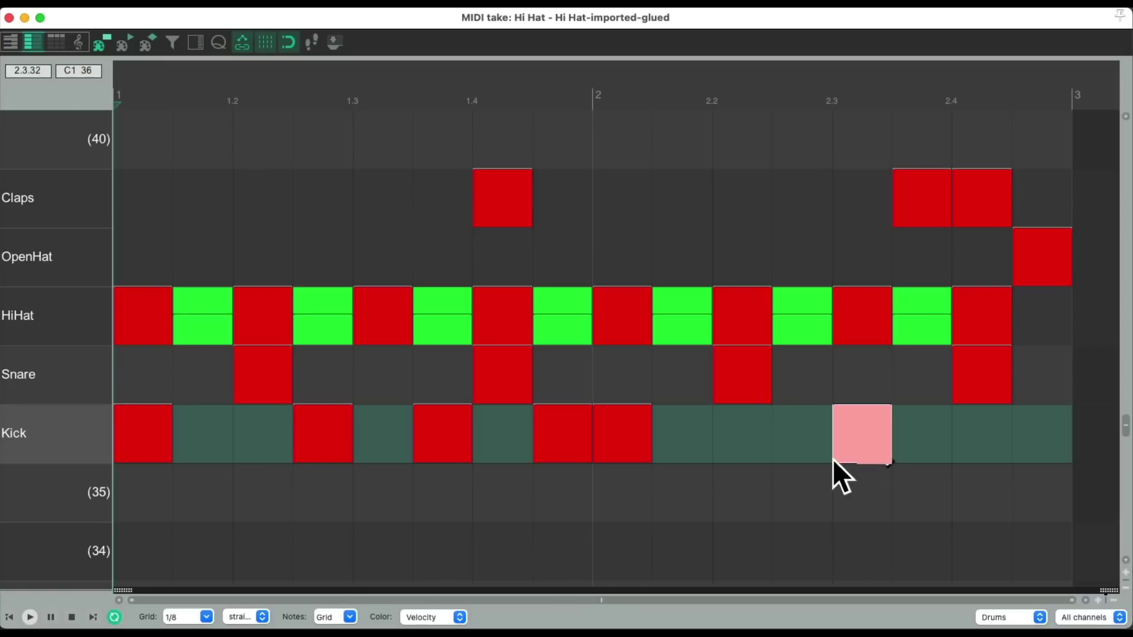
pyautogui.press('space')
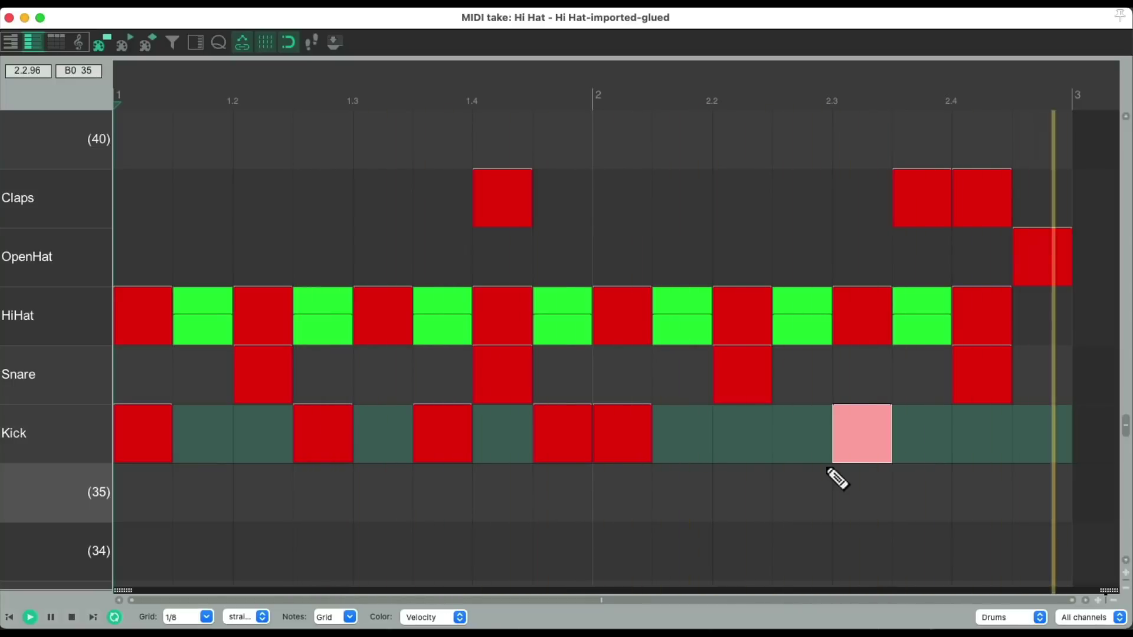
pyautogui.press('space')
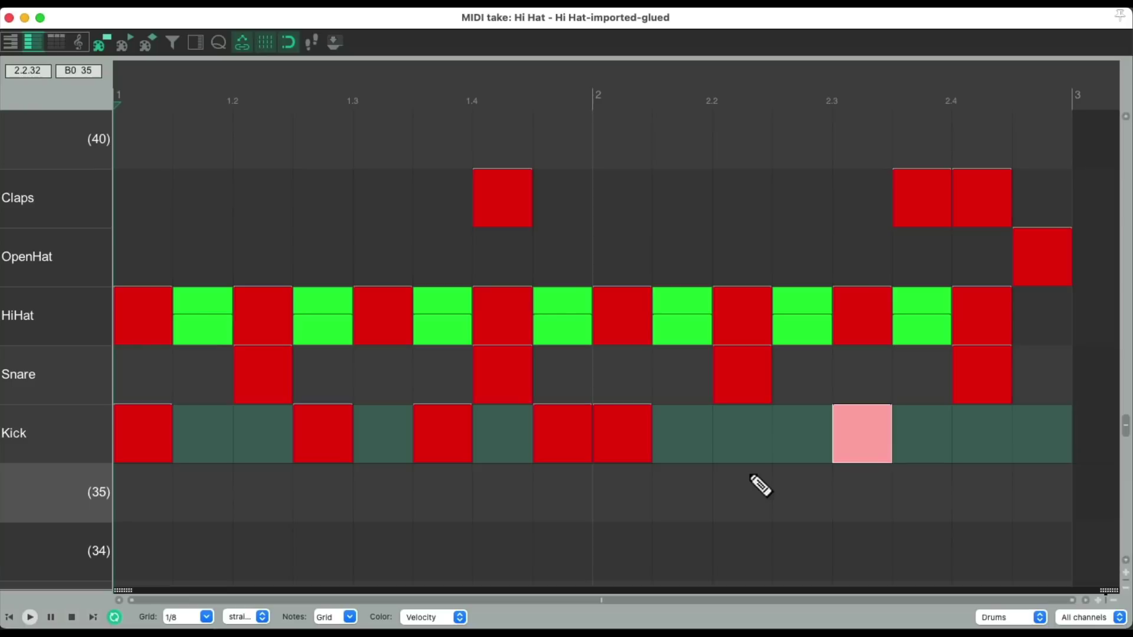